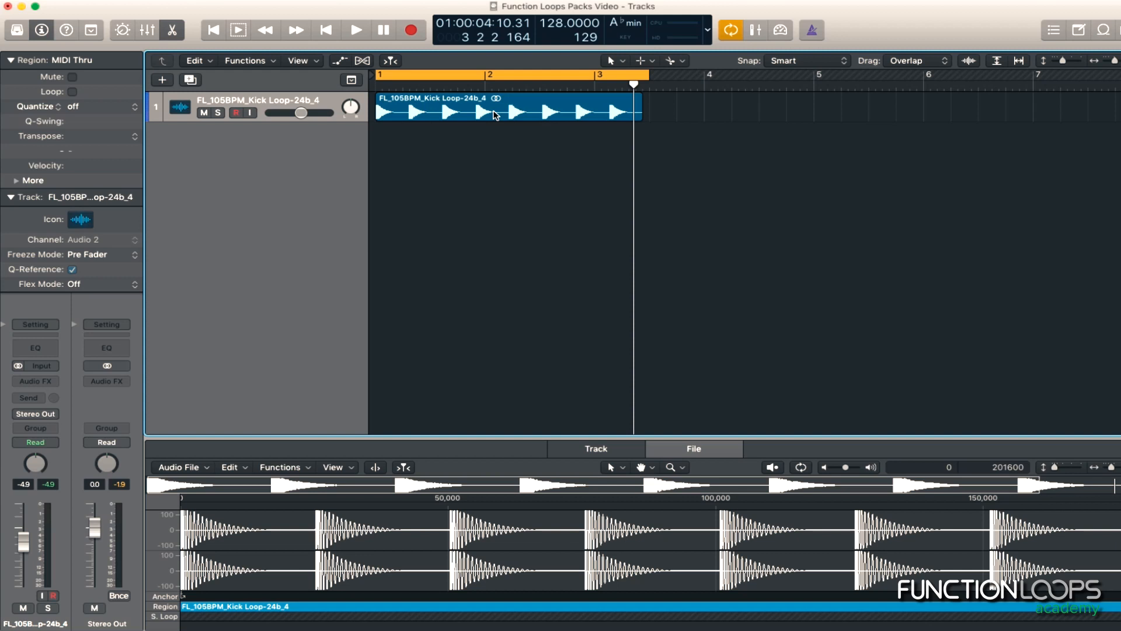
Time-stretch the kick loop from 105 to 128 bpm with the Time and Pitch Machine and shorten the cycle range to about two bars
{"action": "left_click", "coordinate": [495, 115]}
{"action": "key", "text": "ctrl+p"}
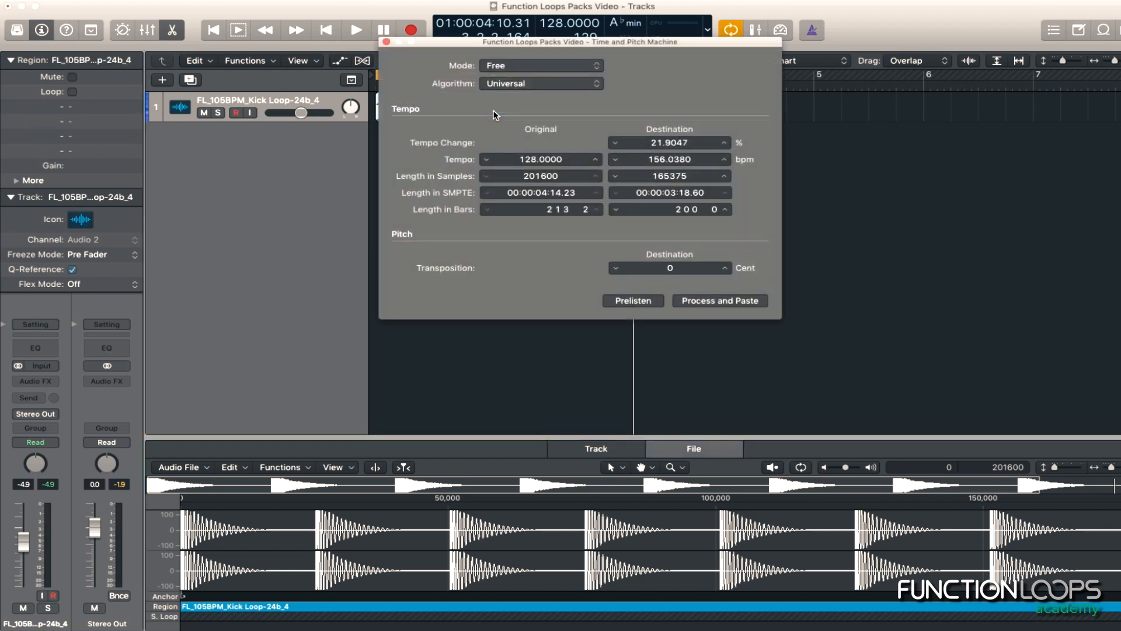
{"action": "double_click", "coordinate": [525, 158]}
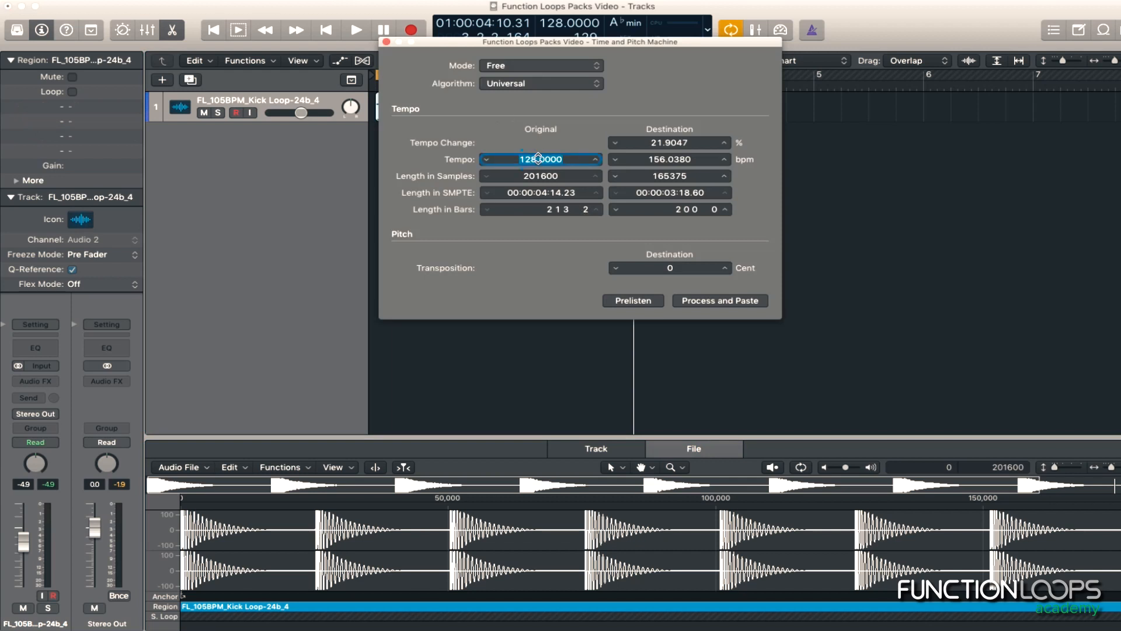
{"action": "type", "text": "105"}
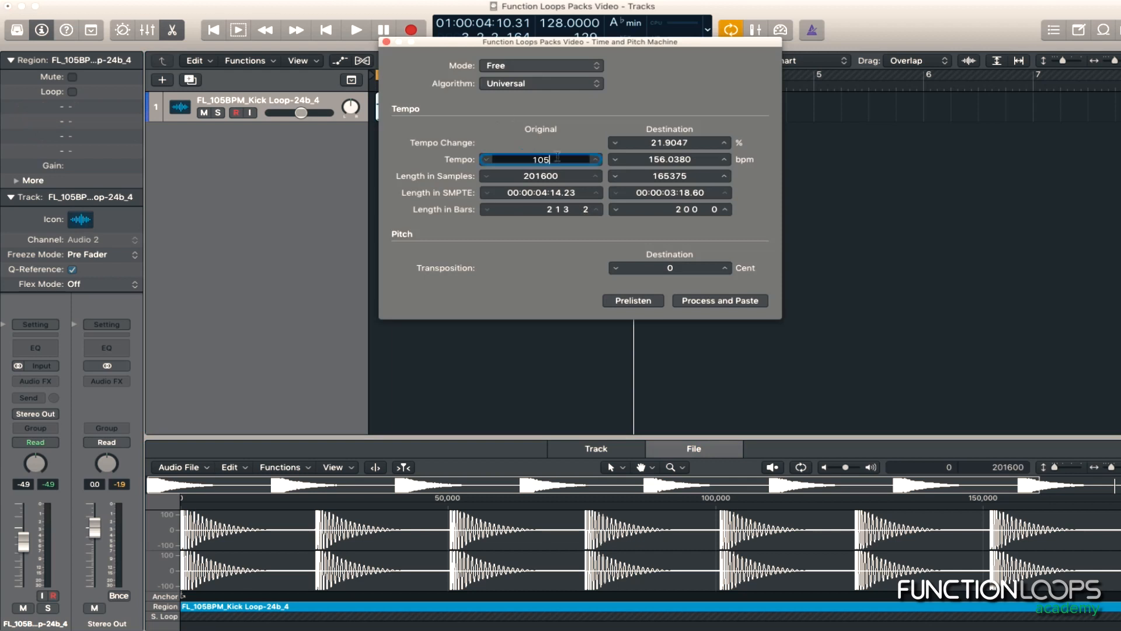
{"action": "key", "text": "Return"}
{"action": "left_click", "coordinate": [713, 301]}
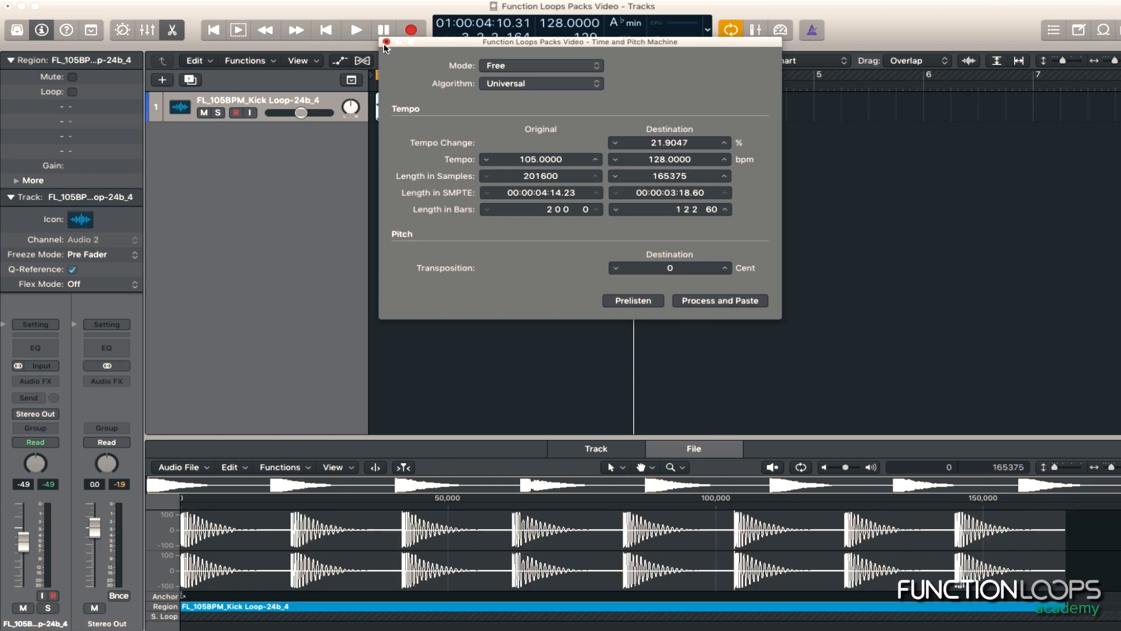
{"action": "left_click", "coordinate": [385, 42]}
{"action": "left_click_drag", "start_coordinate": [645, 74], "coordinate": [637, 74]}
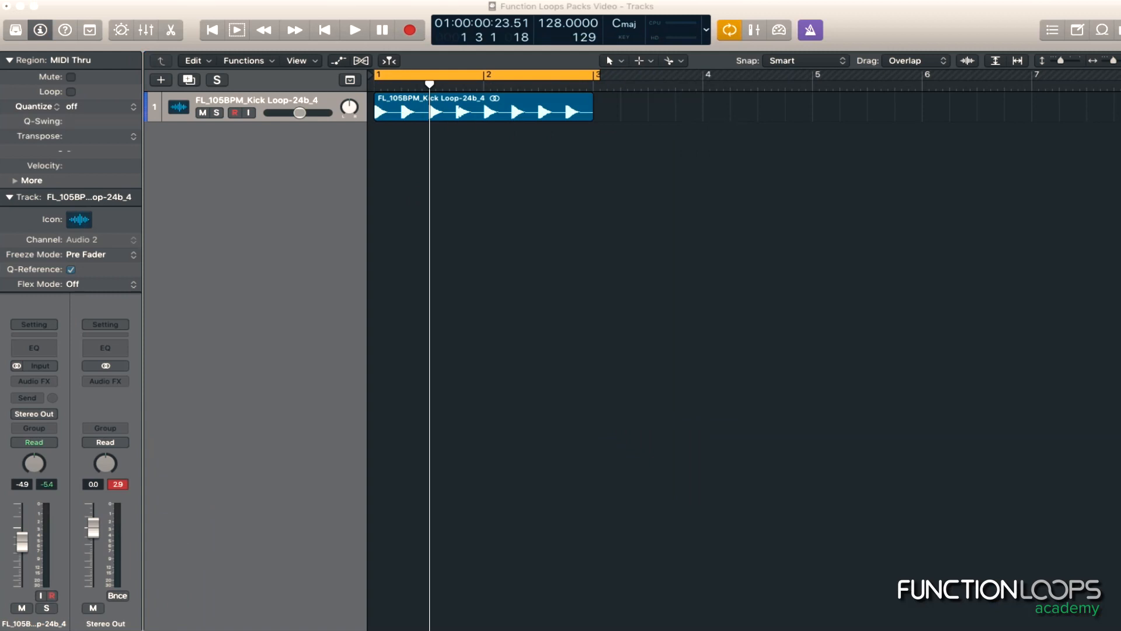
Add the FL_105BPM Drum Loop 01 to a new track at bar 1 and time-stretch it from 105 to 128 bpm
{"action": "left_click_drag", "start_coordinate": [1, 193], "coordinate": [380, 145]}
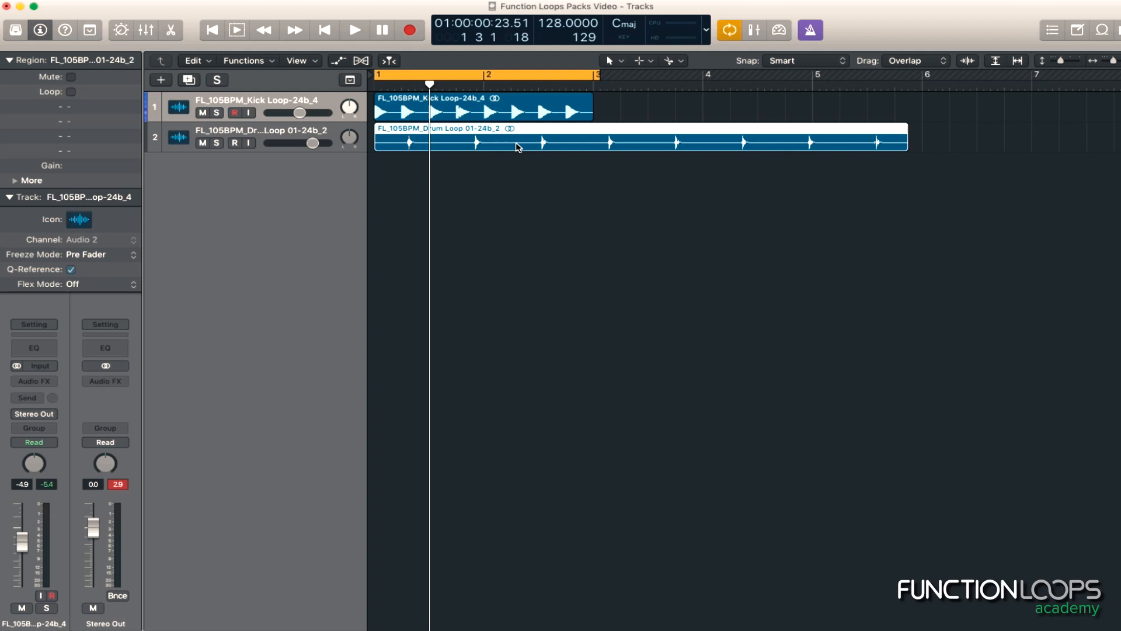
{"action": "double_click", "coordinate": [517, 146]}
{"action": "key", "text": "ctrl+t"}
{"action": "double_click", "coordinate": [535, 159]}
{"action": "type", "text": "105"}
{"action": "key", "text": "Tab"}
{"action": "left_click", "coordinate": [741, 302]}
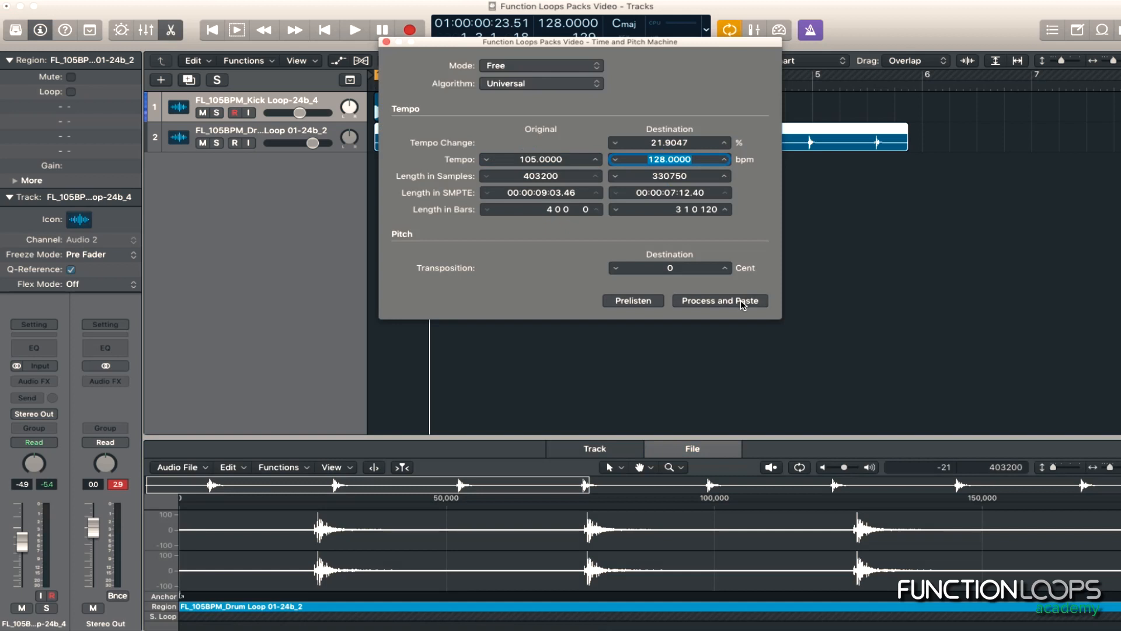
{"action": "left_click", "coordinate": [386, 42]}
Play the kick and drum loops together and lower both track volumes, with the kick at about -12.4 dB
{"action": "key", "text": "space"}
{"action": "left_click", "coordinate": [518, 194]}
{"action": "key", "text": "space"}
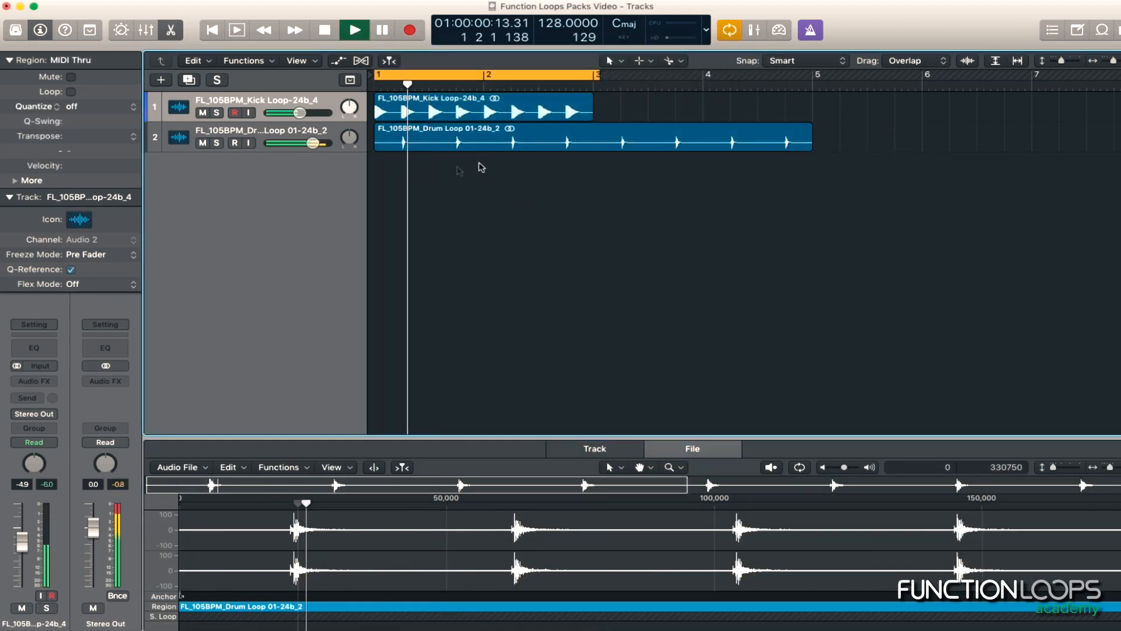
{"action": "key", "text": "space"}
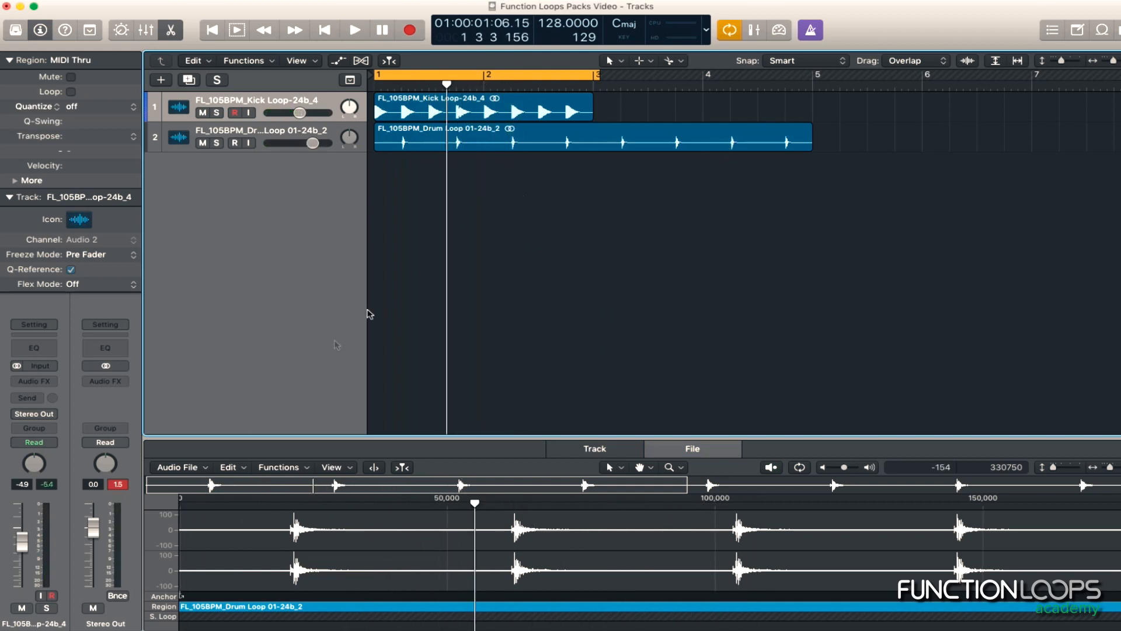
{"action": "key", "text": "space"}
{"action": "mouse_move", "coordinate": [299, 113]}
{"action": "left_mouse_down"}
{"action": "mouse_move", "coordinate": [290, 143]}
{"action": "mouse_move", "coordinate": [288, 113]}
{"action": "left_mouse_up"}
{"action": "key", "text": "space"}
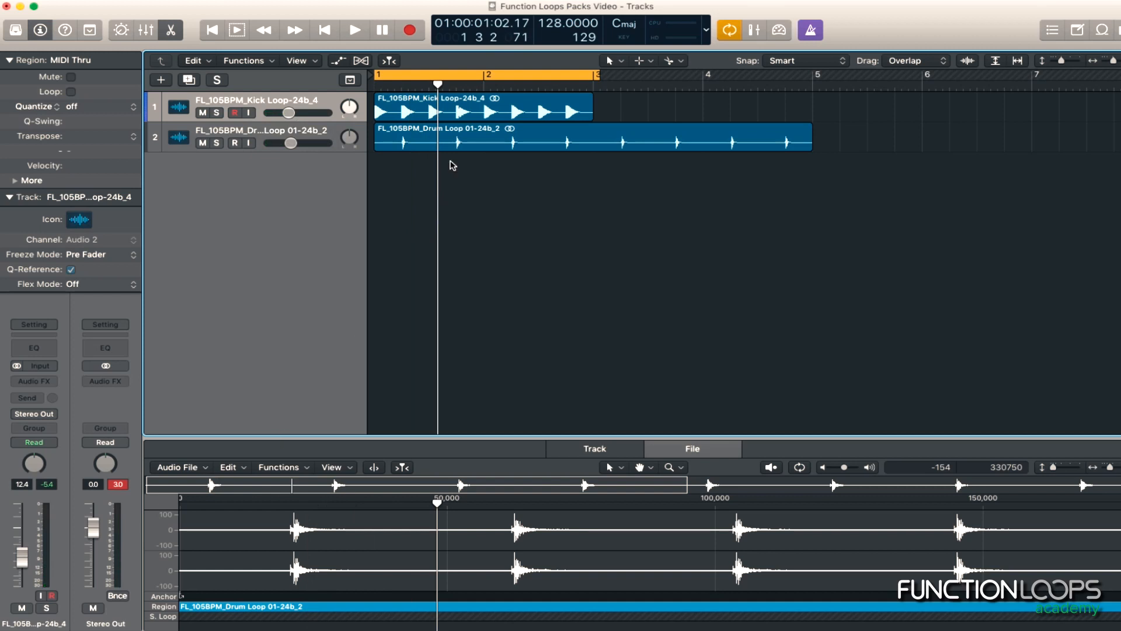
Insert a Limiter with its default settings on the Stereo Out channel
{"action": "left_click", "coordinate": [124, 381]}
{"action": "mouse_move", "coordinate": [134, 405]}
{"action": "left_click", "coordinate": [261, 407]}
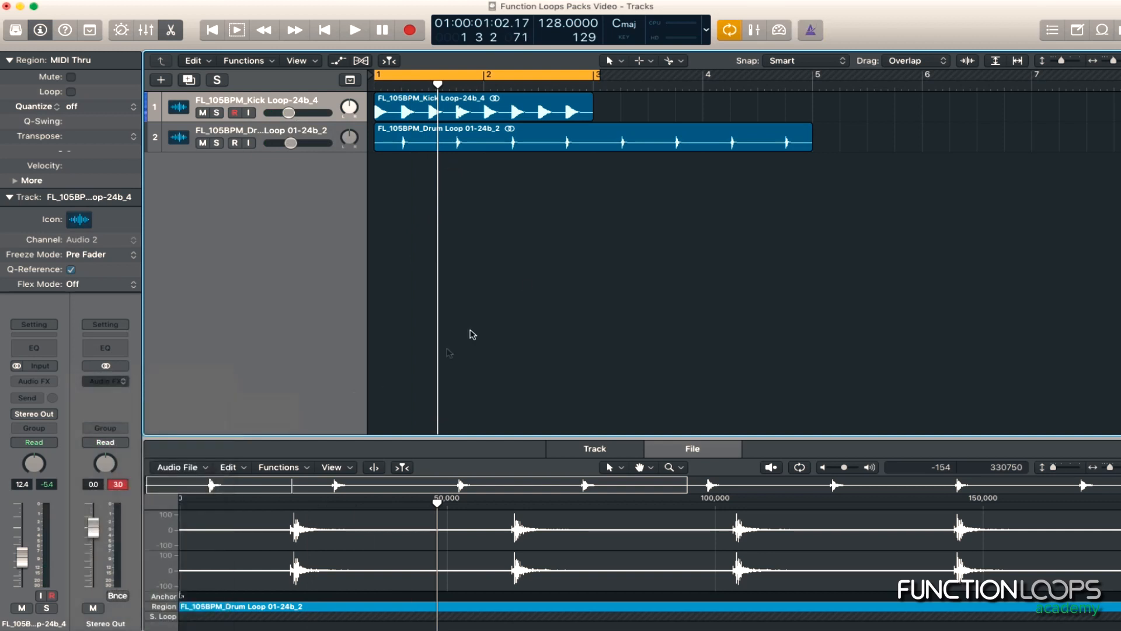
{"action": "left_click_drag", "start_coordinate": [93, 48], "coordinate": [424, 67]}
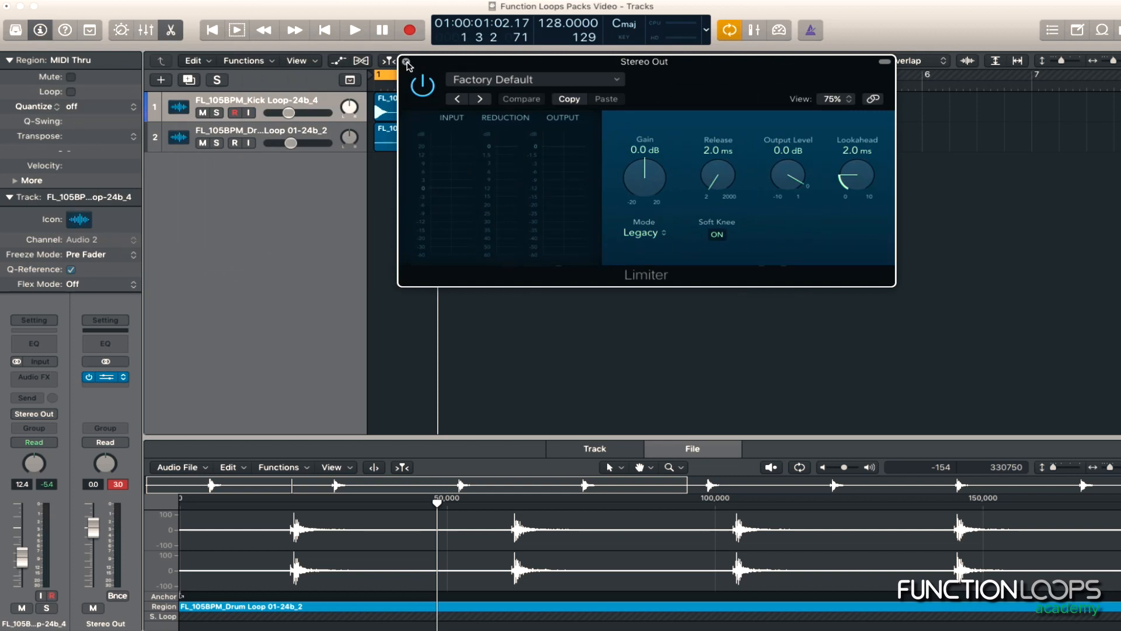
{"action": "left_click", "coordinate": [407, 61]}
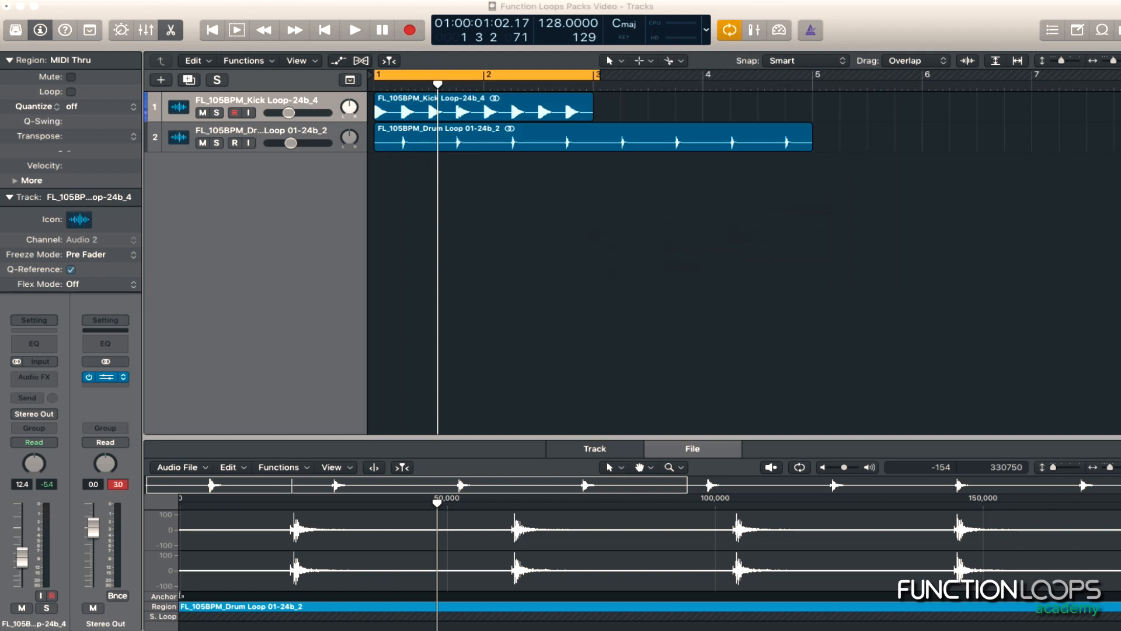
Add the FL_128_BPM_Clap_Loop to a new track at bar 1 and lower its volume to about -22 dB during playback
{"action": "left_click_drag", "start_coordinate": [325, 155], "coordinate": [251, 180]}
{"action": "key", "text": "space"}
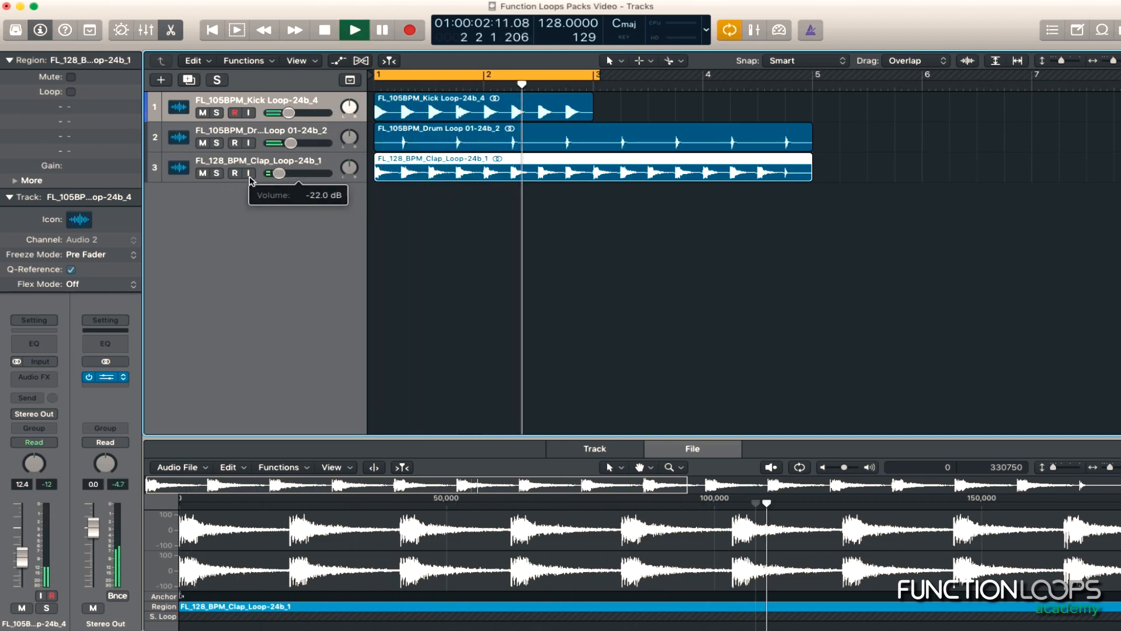
{"action": "key", "text": "space"}
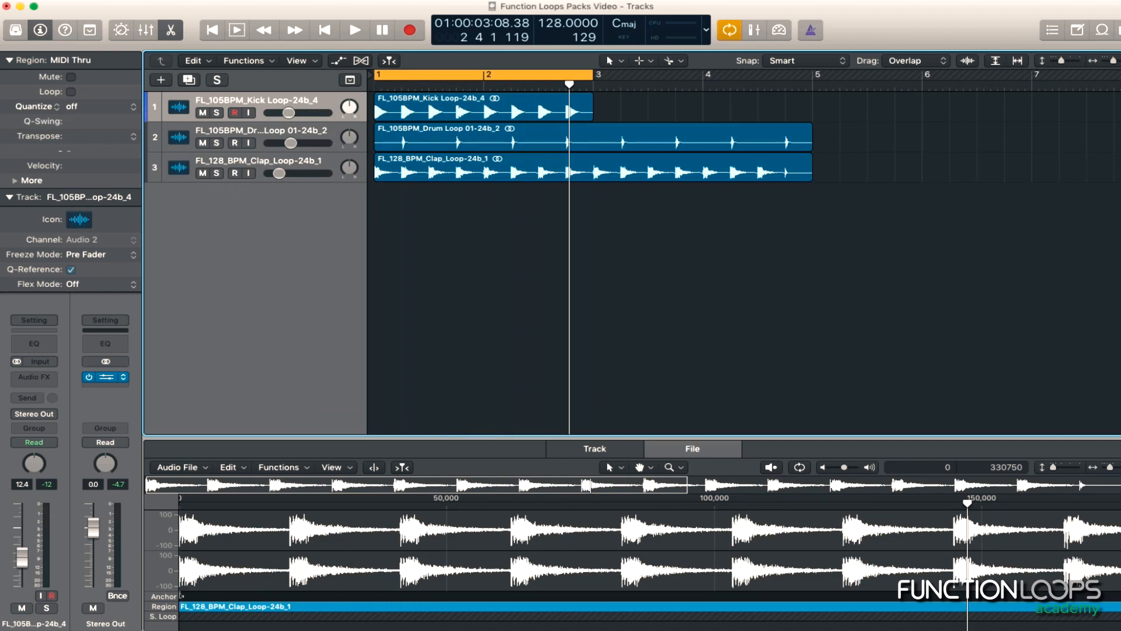
Add the FL_128_BPM_Ride_Loop to a new track at bar 1 and lower the ride and clap volumes during playback
{"action": "mouse_move", "coordinate": [1, 134]}
{"action": "left_mouse_down"}
{"action": "mouse_move", "coordinate": [49, 132]}
{"action": "mouse_move", "coordinate": [401, 202]}
{"action": "mouse_move", "coordinate": [382, 206]}
{"action": "left_mouse_up"}
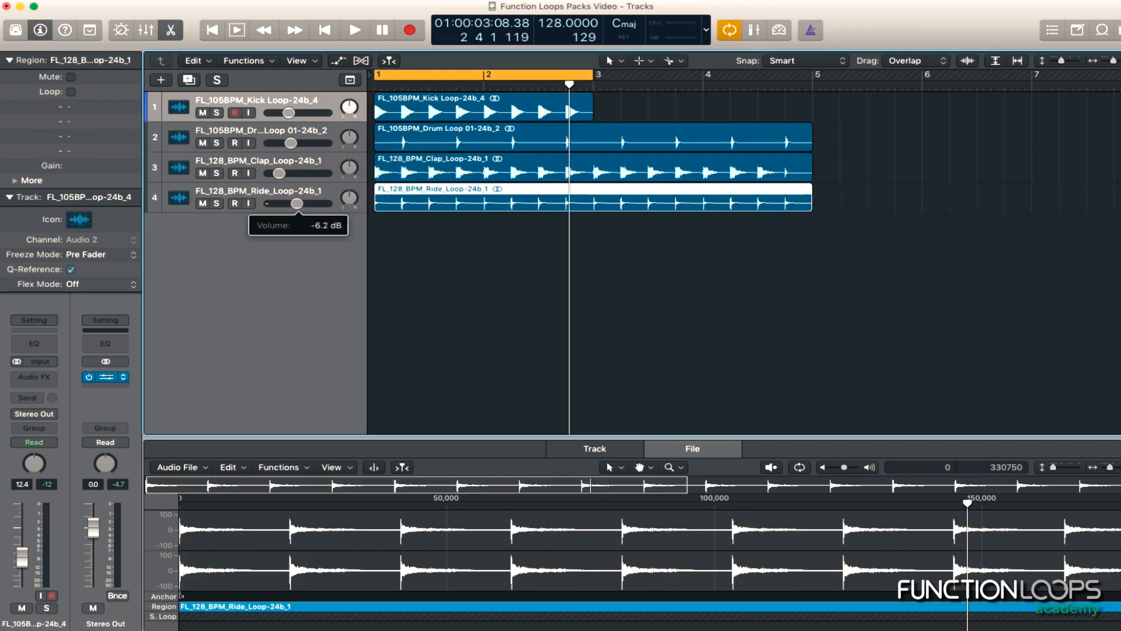
{"action": "key", "text": "space"}
{"action": "left_click_drag", "start_coordinate": [285, 205], "coordinate": [276, 174]}
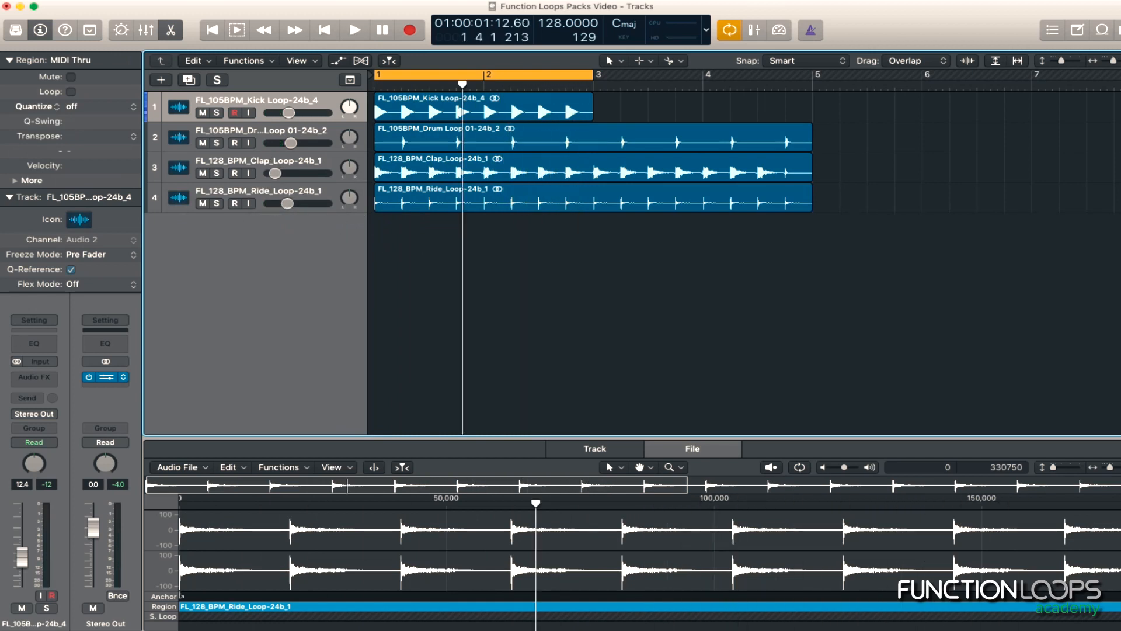
Add the SH_Hat sample to a new track at bar 1 and lower its volume to about -11.4 dB
{"action": "key", "text": "super+Tab"}
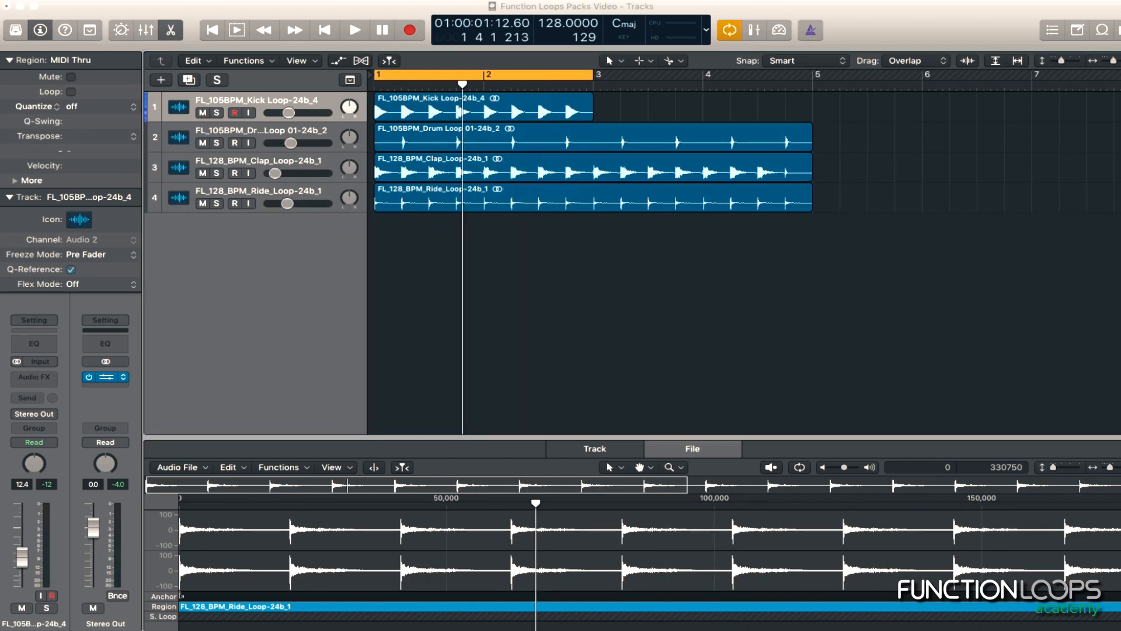
{"action": "left_click_drag", "start_coordinate": [2, 234], "coordinate": [383, 229]}
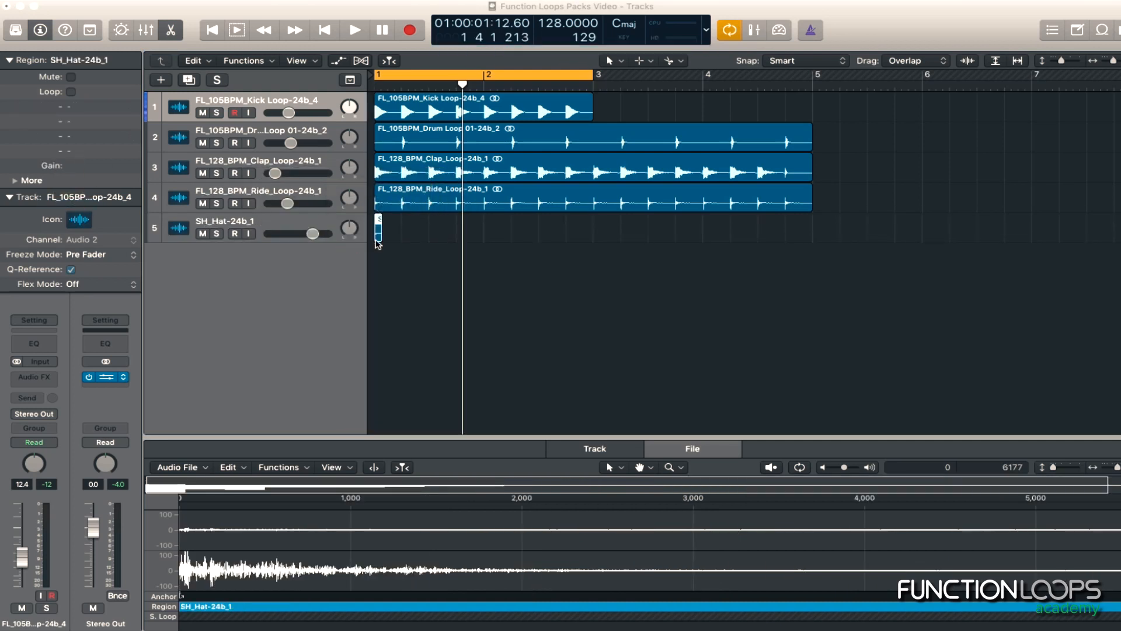
{"action": "left_click", "coordinate": [375, 271]}
{"action": "key", "text": "super+Right"}
{"action": "key", "text": "super+Right"}
{"action": "left_click_drag", "start_coordinate": [313, 234], "coordinate": [290, 234]}
Place copies of the hat sample on the four offbeats of the first bar and play the loop
{"action": "scroll", "coordinate": [474, 281], "scroll_direction": "left", "scroll_amount": 5}
{"action": "left_click_drag", "start_coordinate": [389, 231], "coordinate": [677, 232]}
{"action": "key", "text": "space"}
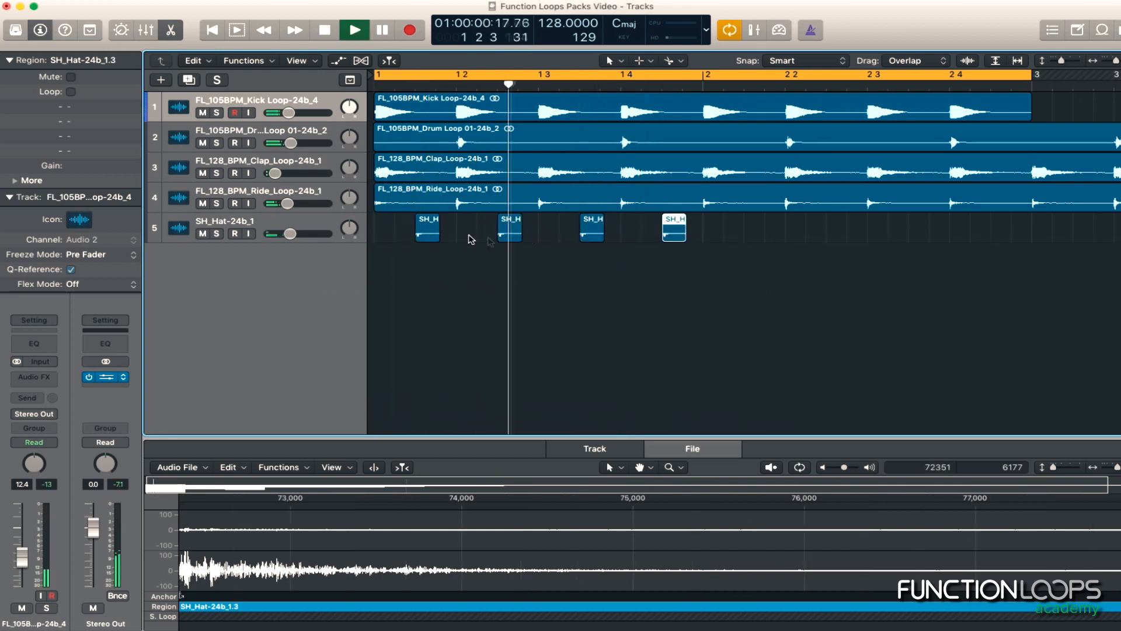
Duplicate the four hat hits onto the offbeats of the second bar and listen to the result
{"action": "key", "text": "super+Left"}
{"action": "key", "text": "super+Left"}
{"action": "left_click_drag", "start_coordinate": [615, 238], "coordinate": [565, 237]}
{"action": "left_click", "coordinate": [262, 224]}
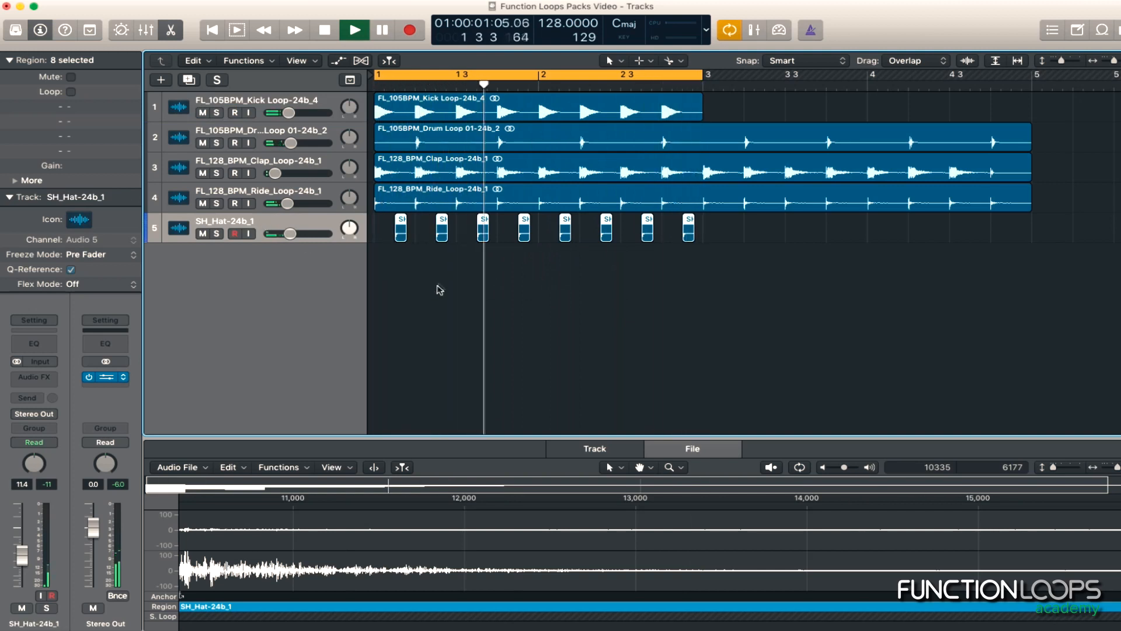
{"action": "key", "text": "space"}
{"action": "left_click", "coordinate": [679, 306]}
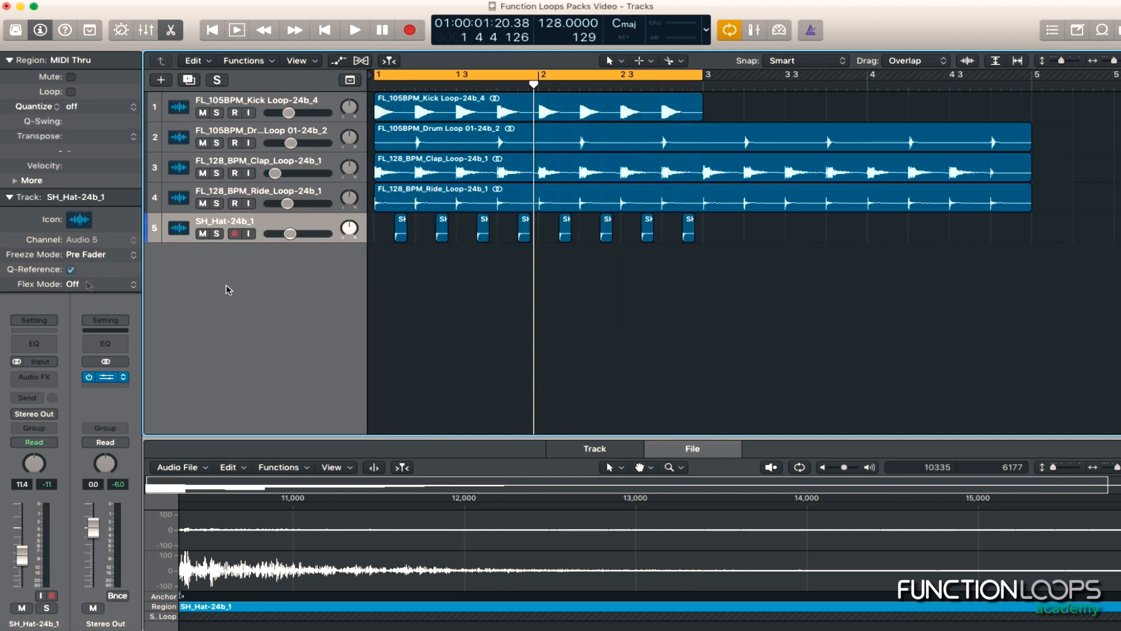
Add the SH_Reverse_Crash sample to a new track with the cycle extended past its end, and lower its volume while soloed
{"action": "mouse_move", "coordinate": [0, 233]}
{"action": "left_mouse_down"}
{"action": "mouse_move", "coordinate": [300, 238]}
{"action": "mouse_move", "coordinate": [368, 248]}
{"action": "mouse_move", "coordinate": [400, 269]}
{"action": "left_mouse_up"}
{"action": "left_click_drag", "start_coordinate": [698, 75], "coordinate": [852, 74]}
{"action": "left_click", "coordinate": [216, 263]}
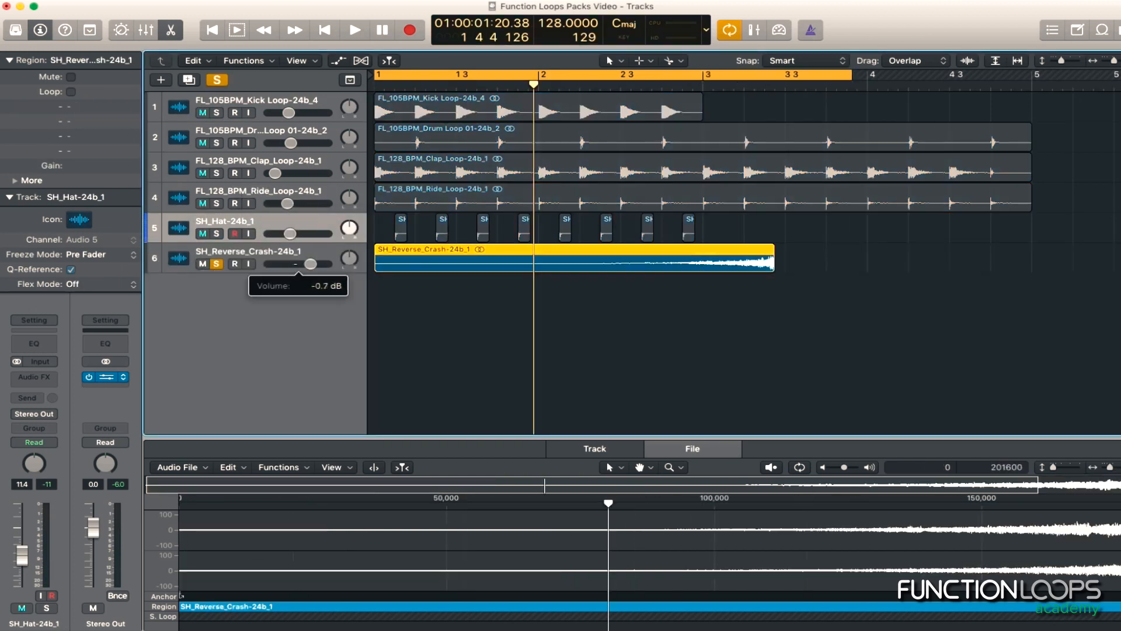
{"action": "left_click_drag", "start_coordinate": [312, 263], "coordinate": [305, 263]}
{"action": "key", "text": "space"}
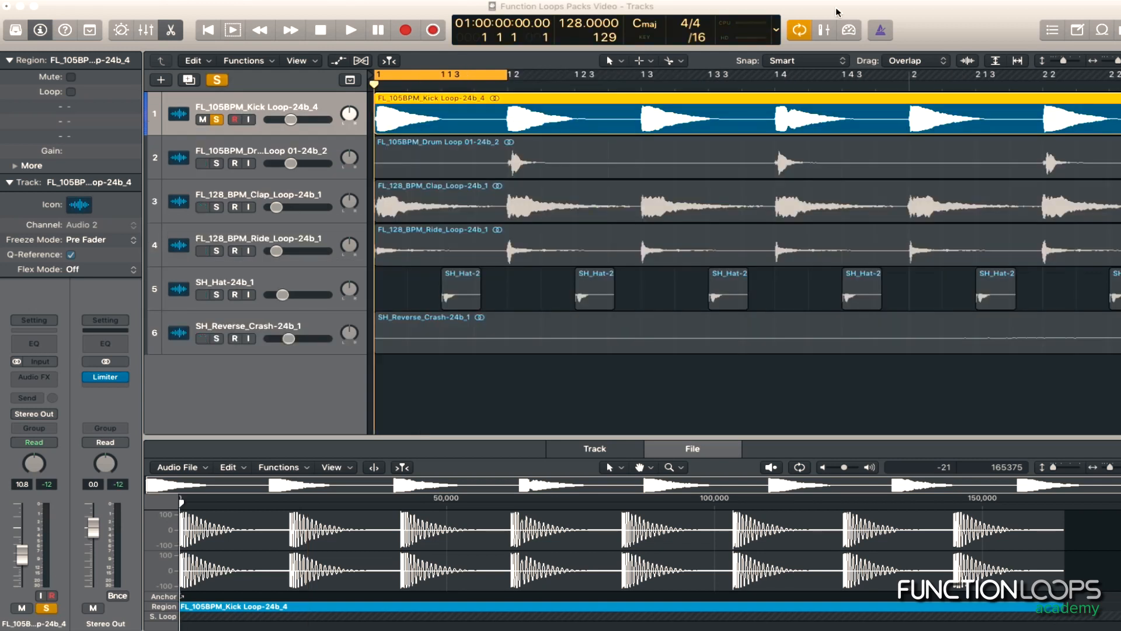
Examine the soloed kick loop's waveform at its very start and across its hits, and play the first beat
{"action": "left_click", "coordinate": [385, 14]}
{"action": "key", "text": "super+Right"}
{"action": "key", "text": "super+Right"}
{"action": "key", "text": "super+Right"}
{"action": "key", "text": "z"}
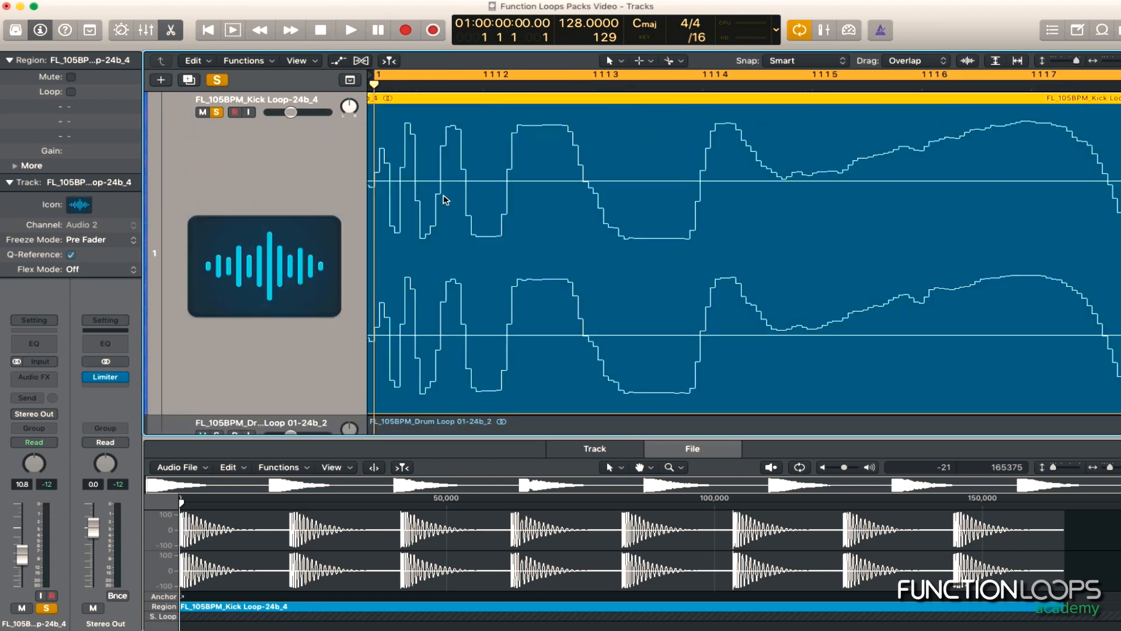
{"action": "key", "text": "super+Left"}
{"action": "key", "text": "super+Left"}
{"action": "key", "text": "super+Left"}
{"action": "key", "text": "super+Left"}
{"action": "key", "text": "super+Left"}
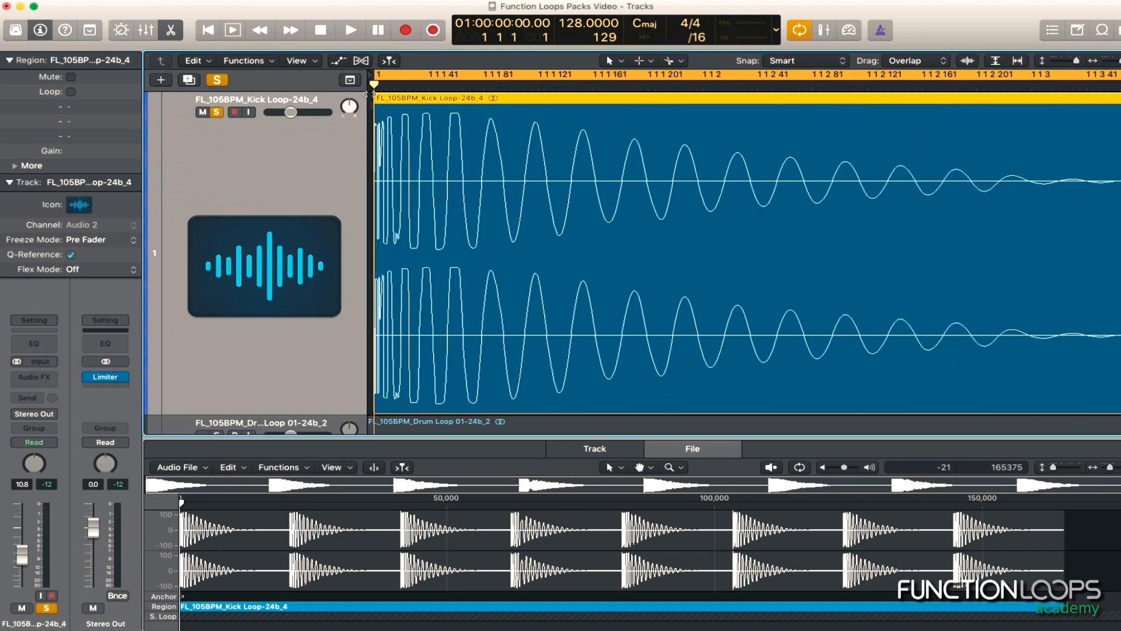
{"action": "key", "text": "super+Left"}
{"action": "key", "text": "space"}
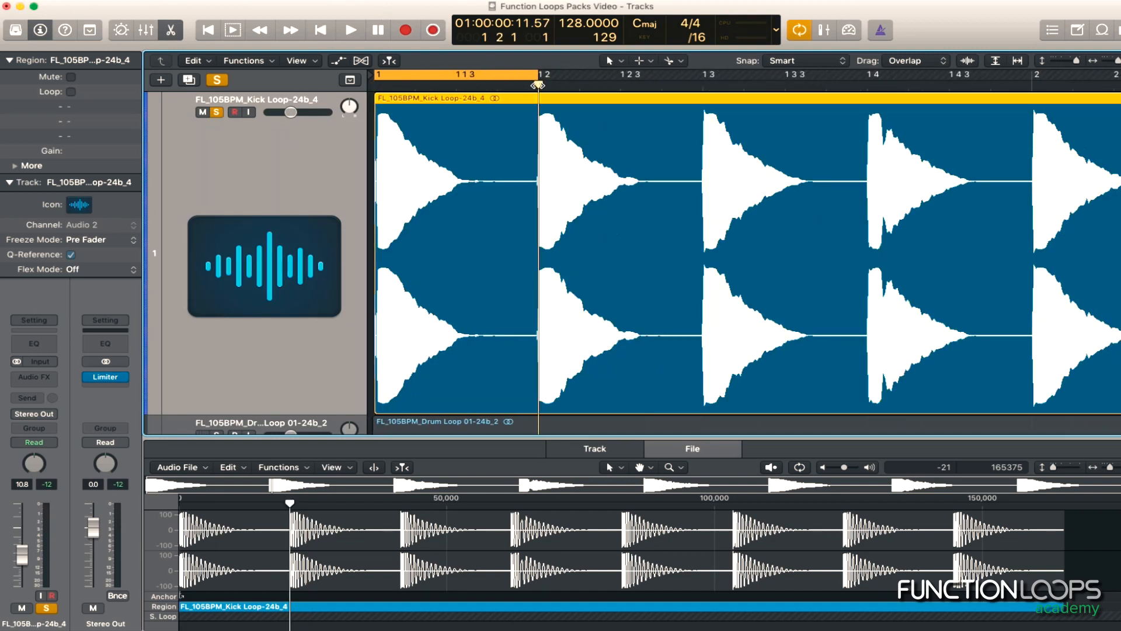
{"action": "key", "text": "super+Left"}
{"action": "key", "text": "super+Left"}
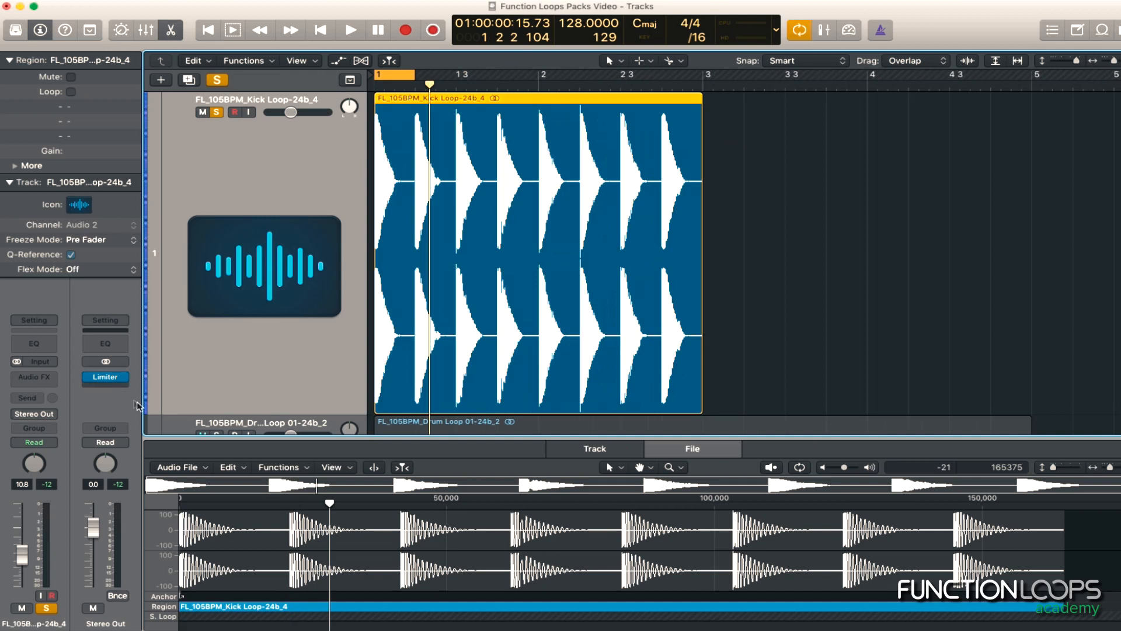
Insert a Tuner on the Stereo Out channel and move its window clear of the channel strips
{"action": "left_click", "coordinate": [114, 387]}
{"action": "mouse_move", "coordinate": [175, 431]}
{"action": "left_click", "coordinate": [231, 433]}
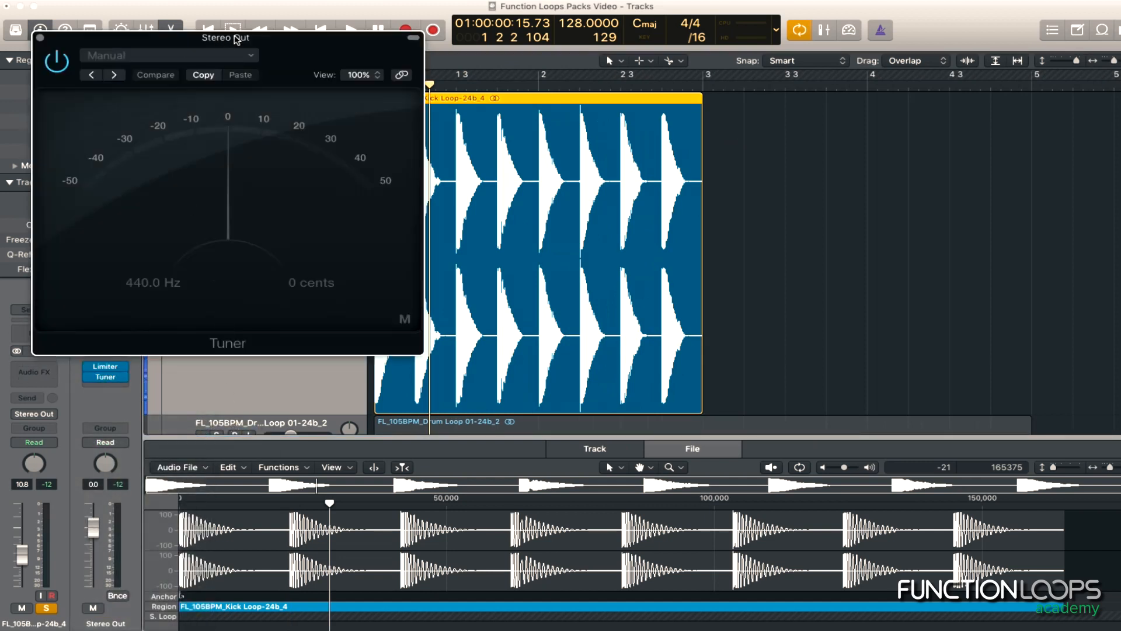
{"action": "left_click_drag", "start_coordinate": [236, 39], "coordinate": [418, 54]}
Insert a Pitch Shifter on the kick track and arrange its window beside the open Tuner
{"action": "left_click", "coordinate": [35, 369]}
{"action": "mouse_move", "coordinate": [67, 401]}
{"action": "left_click", "coordinate": [169, 401]}
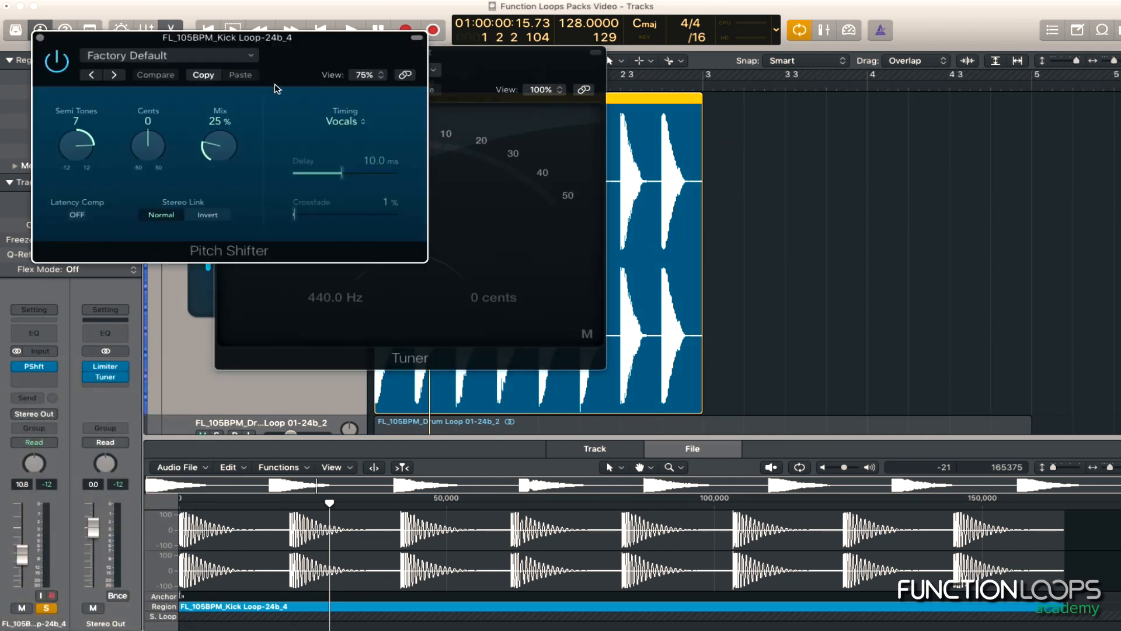
{"action": "left_click_drag", "start_coordinate": [224, 38], "coordinate": [402, 66]}
{"action": "left_click_drag", "start_coordinate": [330, 68], "coordinate": [558, 83]}
{"action": "left_click", "coordinate": [224, 53]}
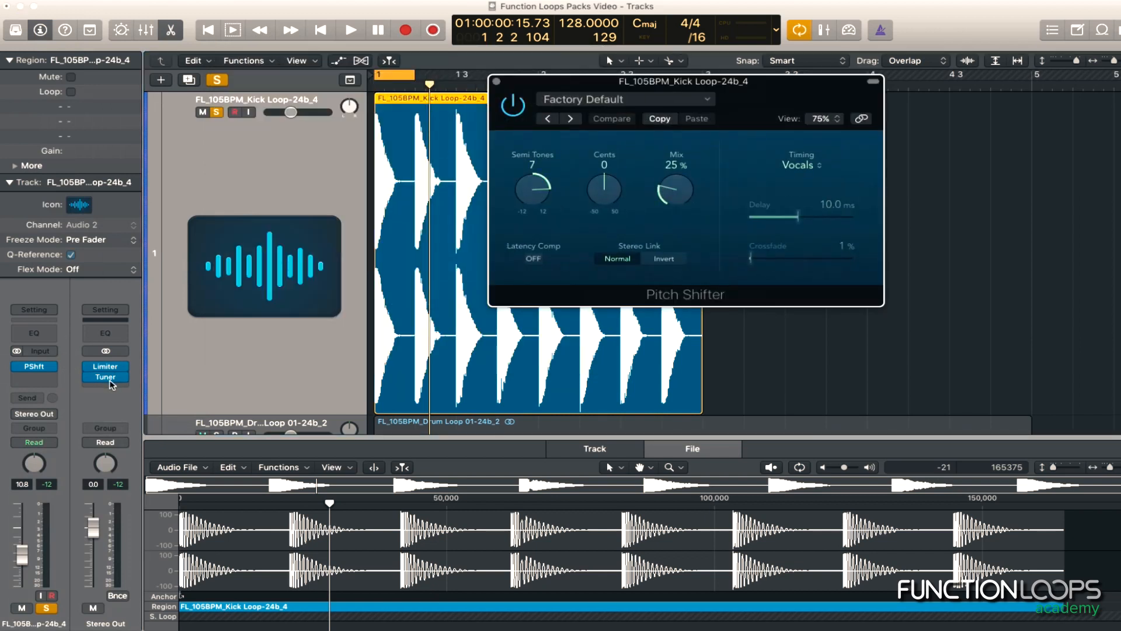
{"action": "left_click", "coordinate": [110, 378]}
Set the Pitch Shifter's mix to 100% and its timing to Drums while the kick plays
{"action": "left_click", "coordinate": [628, 167]}
{"action": "key", "text": "space"}
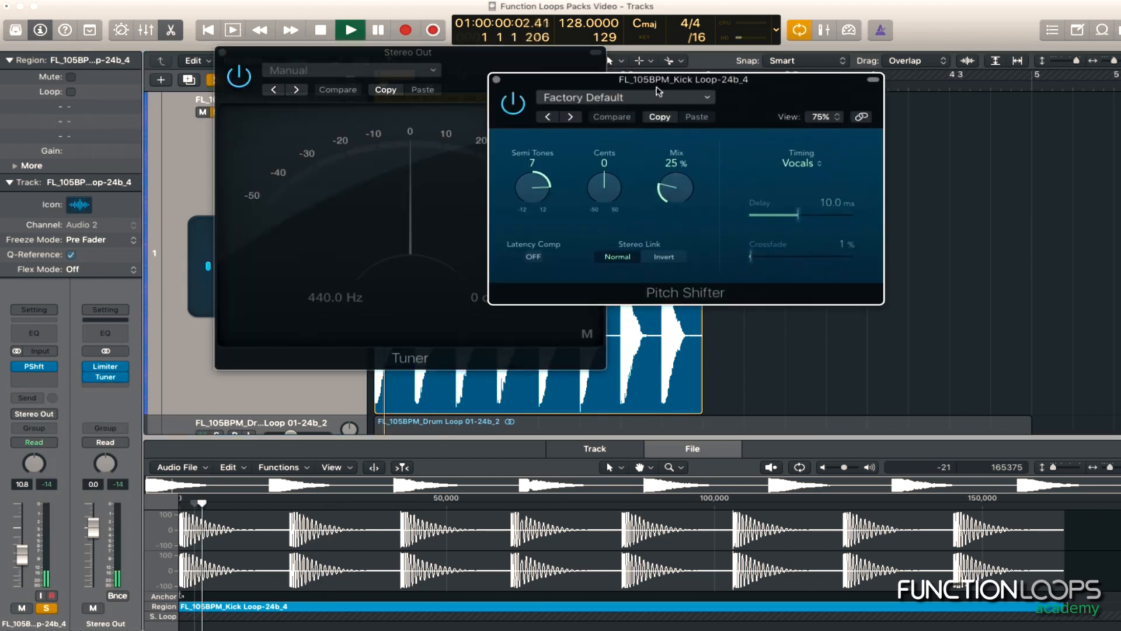
{"action": "left_click_drag", "start_coordinate": [680, 181], "coordinate": [682, 129]}
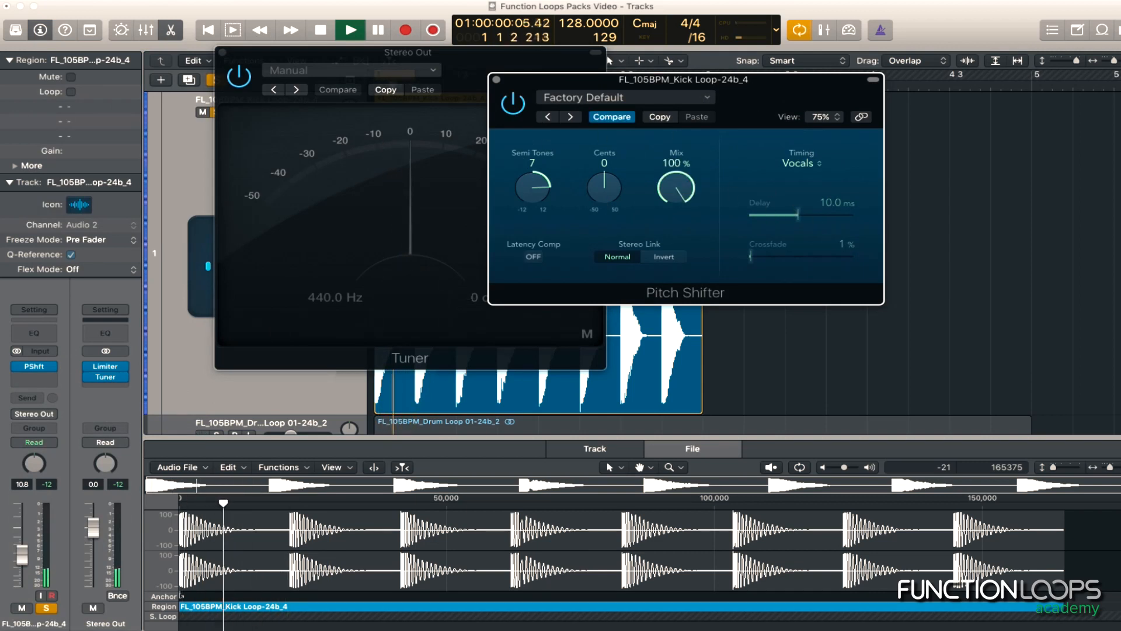
{"action": "left_click", "coordinate": [785, 164]}
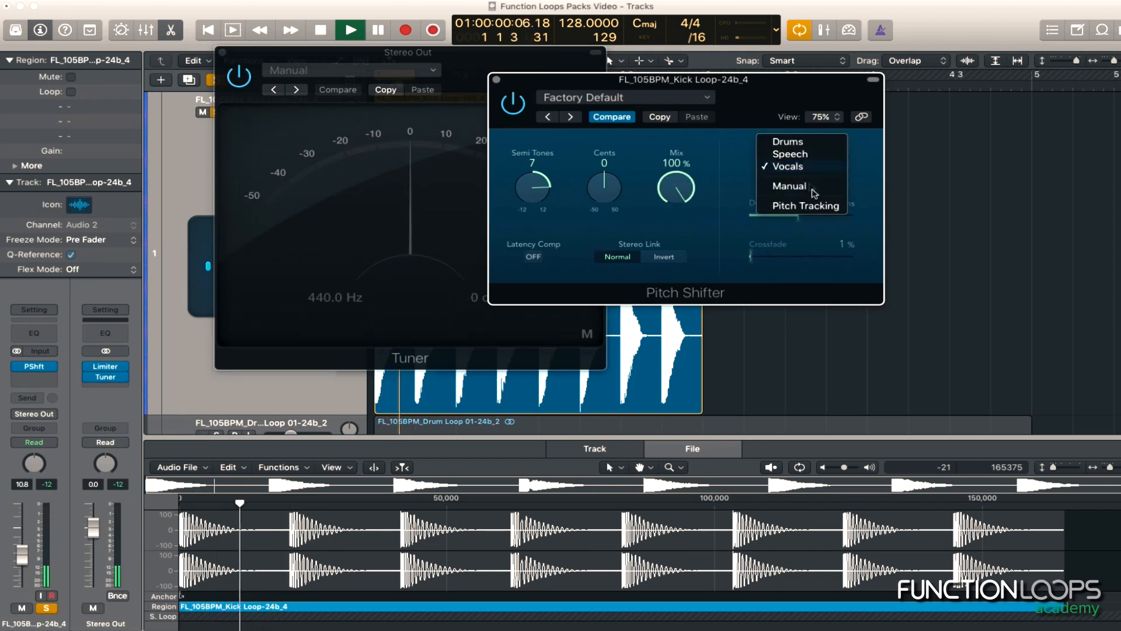
{"action": "left_click", "coordinate": [808, 141]}
Set the Pitch Shifter to 12 semitones to read the kick's note on the Tuner, and close the Pitch Shifter window
{"action": "left_click_drag", "start_coordinate": [608, 83], "coordinate": [767, 78]}
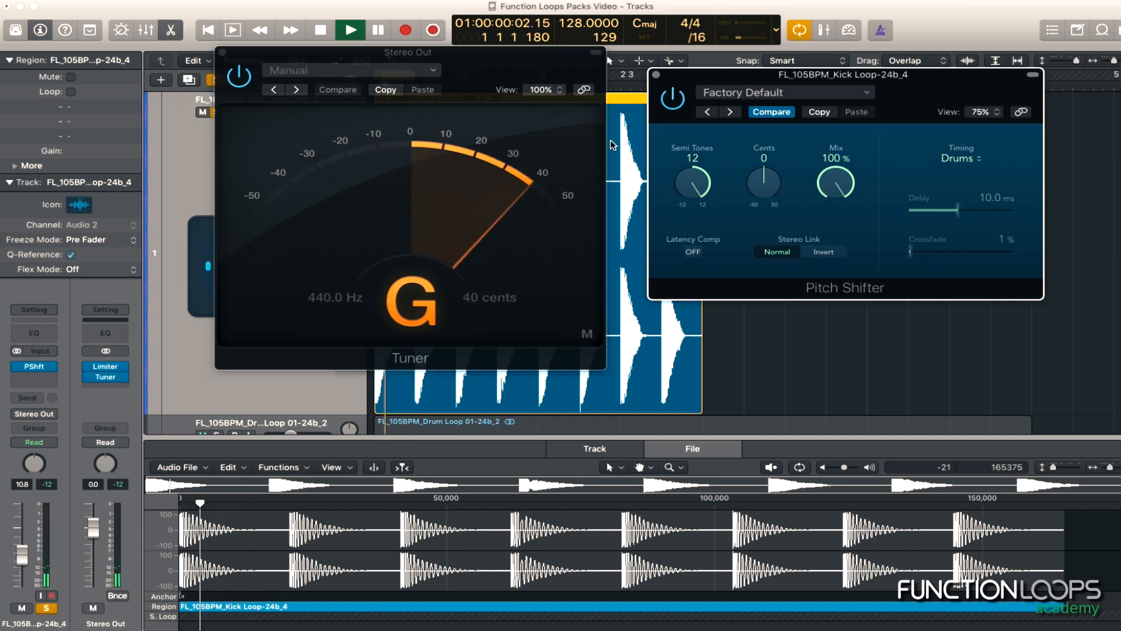
{"action": "key", "text": "space"}
{"action": "left_click", "coordinate": [655, 75]}
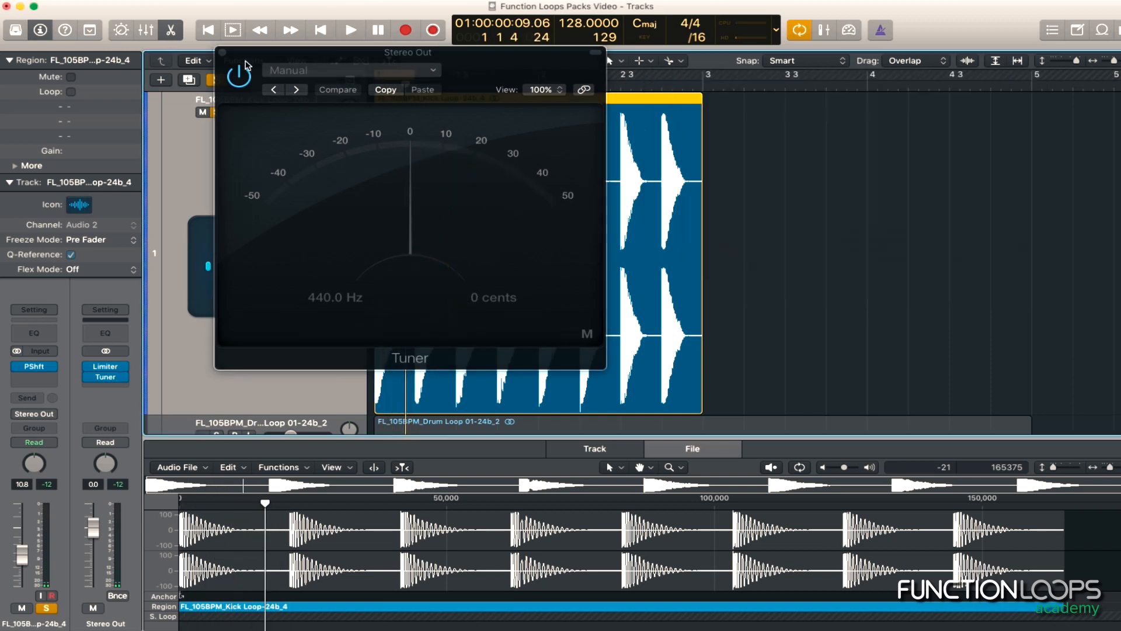
Close the Tuner window and remove the Pitch Shifter from the kick track
{"action": "left_click", "coordinate": [222, 53]}
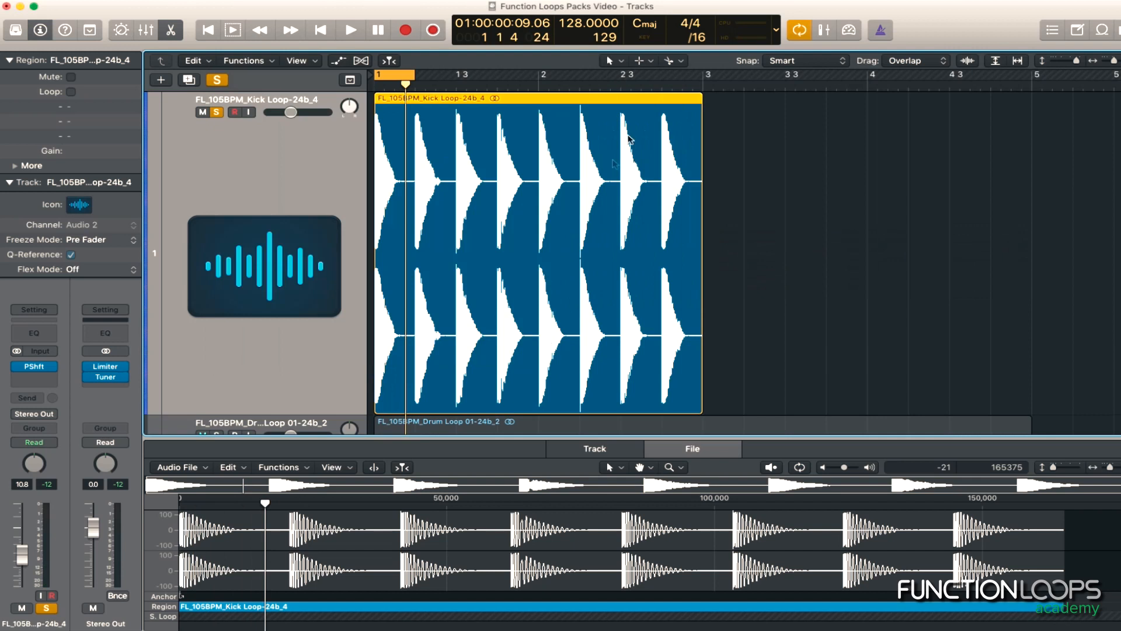
{"action": "left_click", "coordinate": [123, 378]}
{"action": "left_click", "coordinate": [739, 305]}
{"action": "left_click", "coordinate": [55, 366]}
{"action": "left_click", "coordinate": [76, 97]}
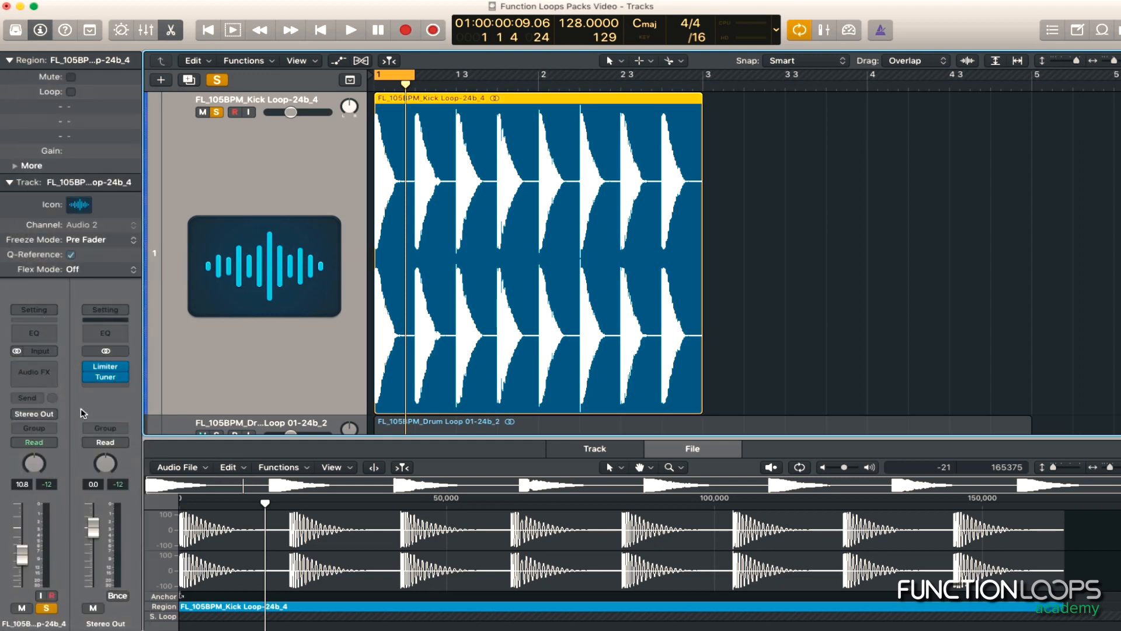
Insert an Enveloper in the kick track's emptied effect slot and move its window clear of the channel strips
{"action": "left_click", "coordinate": [49, 371]}
{"action": "mouse_move", "coordinate": [58, 430]}
{"action": "left_click", "coordinate": [170, 421]}
{"action": "left_click_drag", "start_coordinate": [171, 36], "coordinate": [691, 58]}
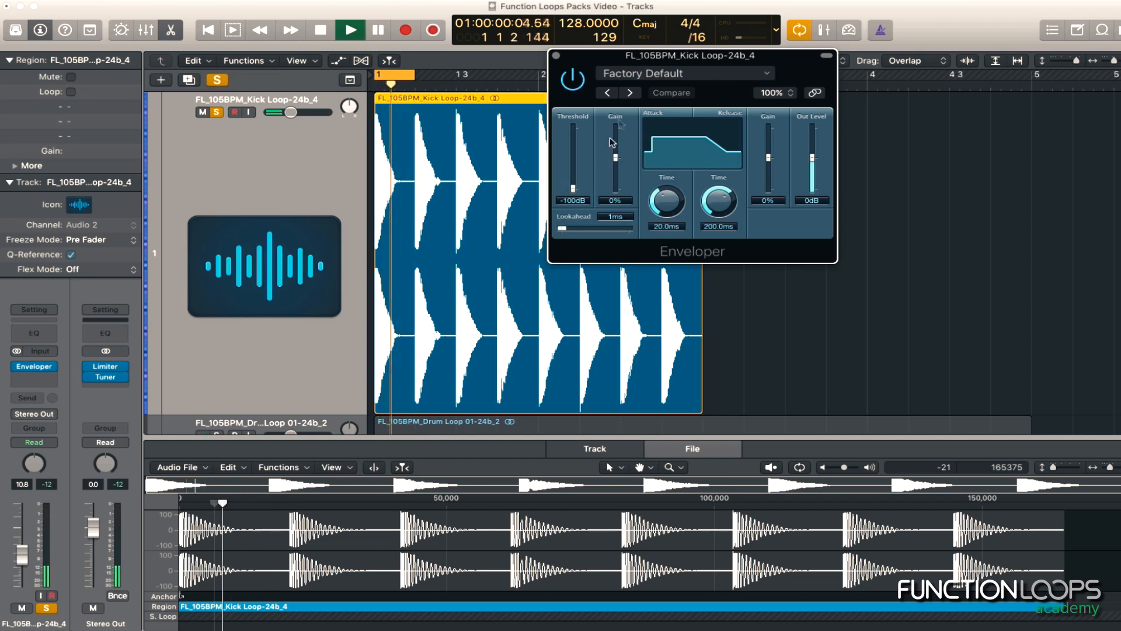
Load the Enveloper's Add More Attack preset, set the attack time to 35 ms, compare it bypassed, and close its window
{"action": "left_click", "coordinate": [630, 94]}
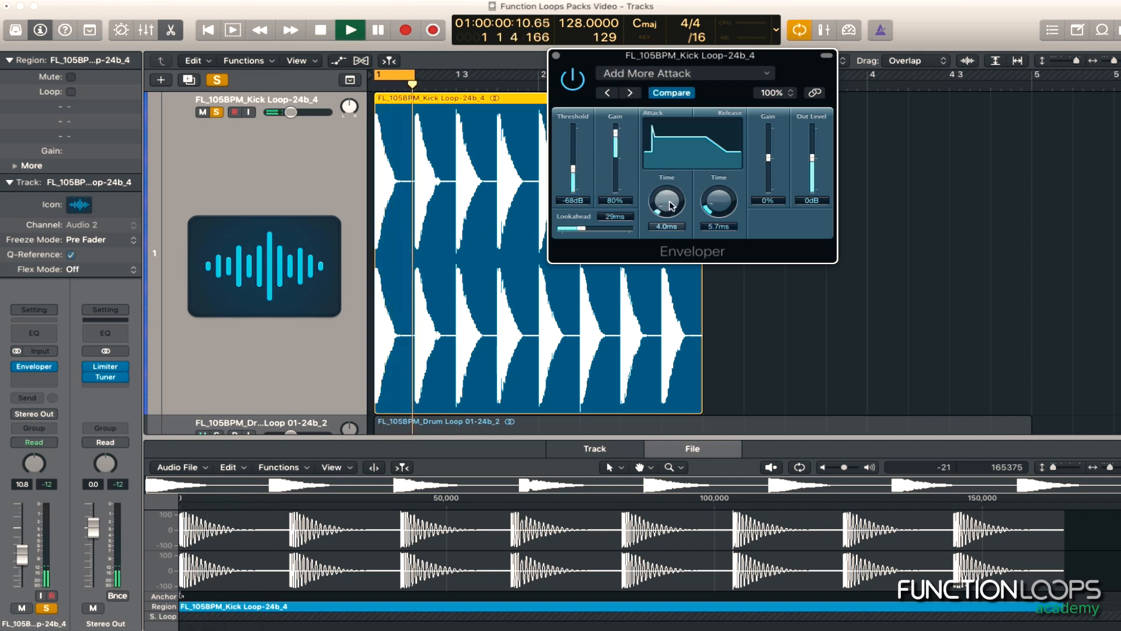
{"action": "left_click_drag", "start_coordinate": [667, 209], "coordinate": [672, 212]}
{"action": "left_click", "coordinate": [573, 80]}
{"action": "left_click", "coordinate": [572, 80]}
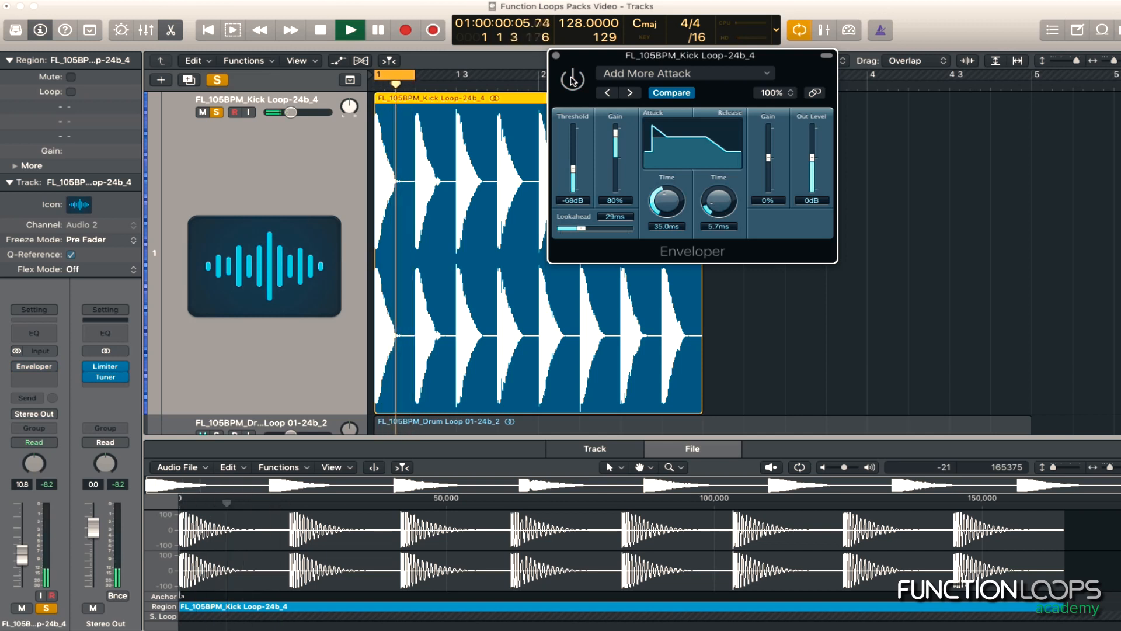
{"action": "key", "text": "space"}
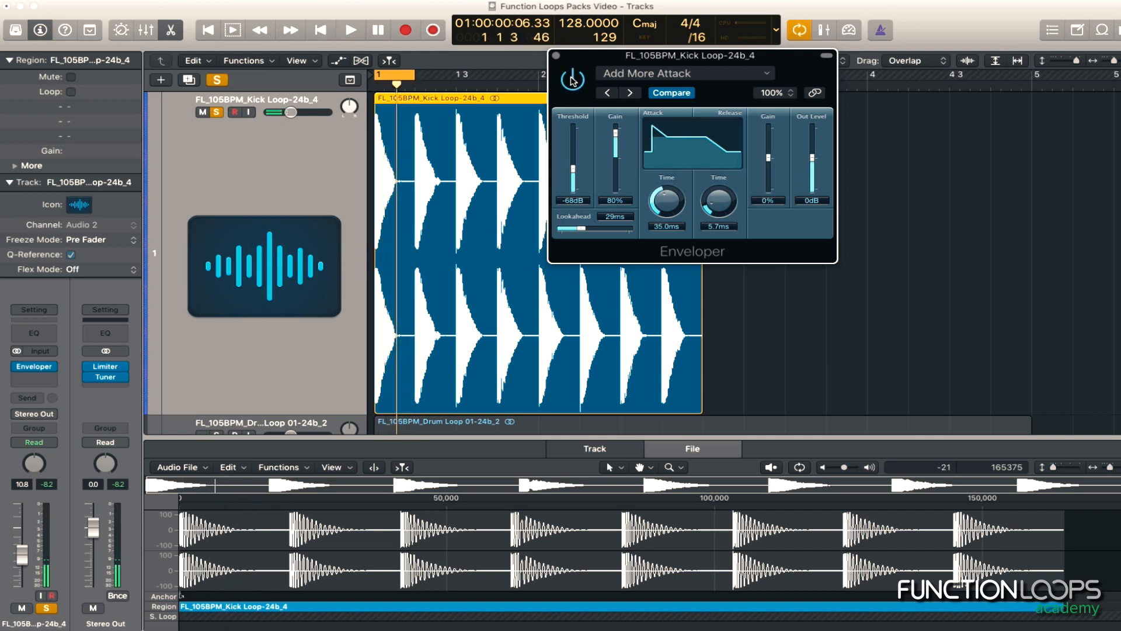
{"action": "left_click", "coordinate": [556, 56]}
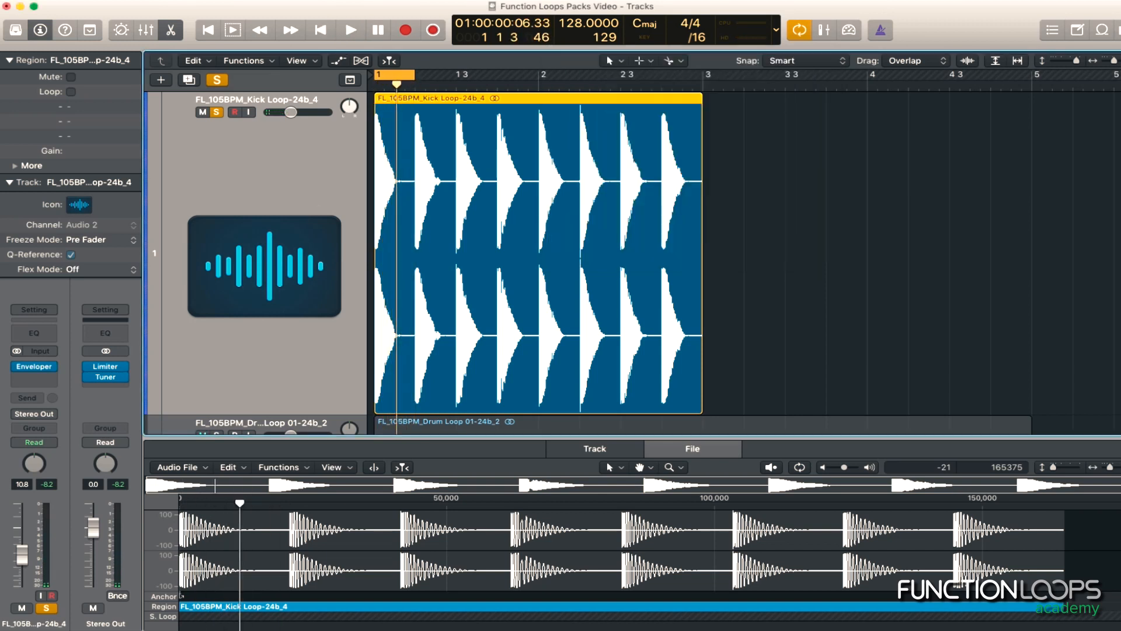
Insert a stereo Channel EQ after the Enveloper on the kick track
{"action": "left_click", "coordinate": [53, 377]}
{"action": "mouse_move", "coordinate": [64, 414]}
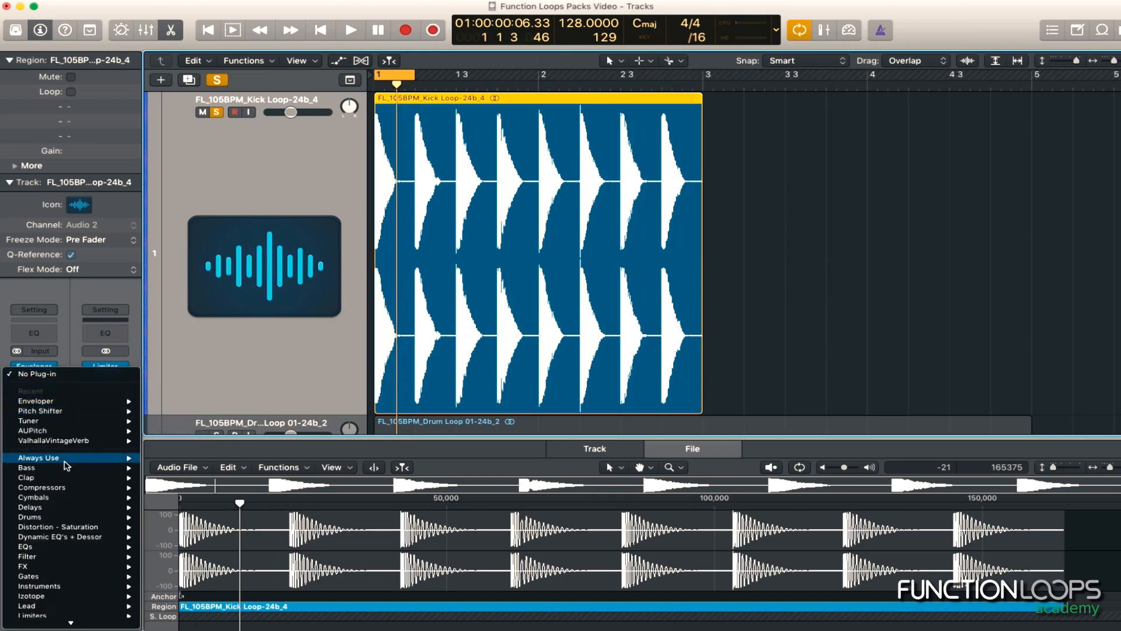
{"action": "mouse_move", "coordinate": [68, 459]}
{"action": "left_click", "coordinate": [48, 334]}
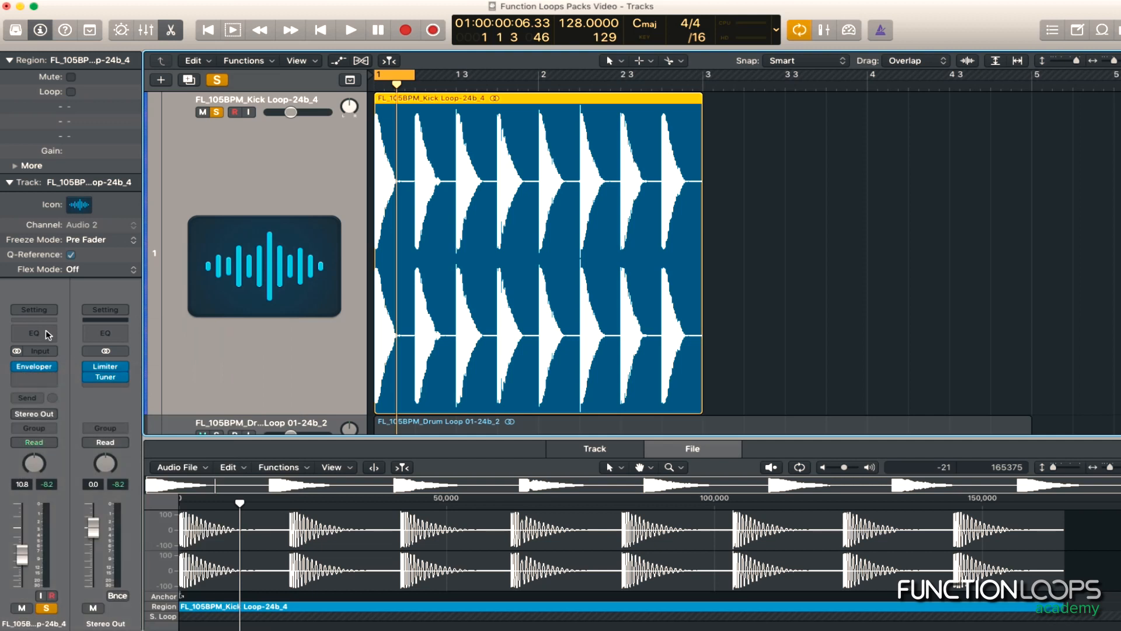
{"action": "left_click", "coordinate": [48, 380]}
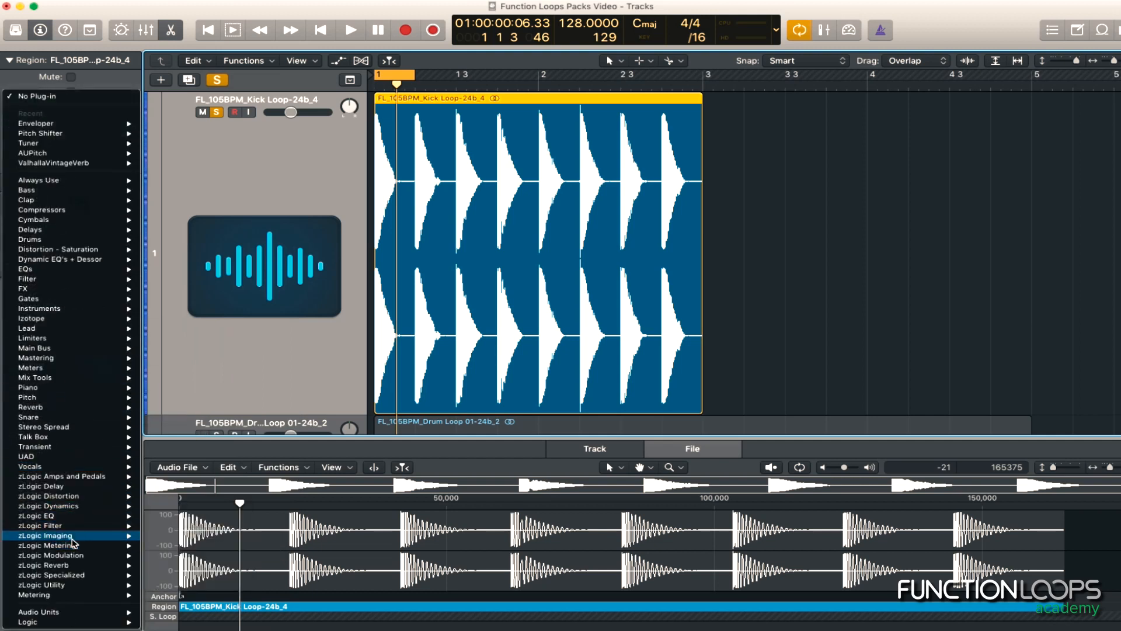
{"action": "mouse_move", "coordinate": [86, 521]}
{"action": "mouse_move", "coordinate": [225, 520]}
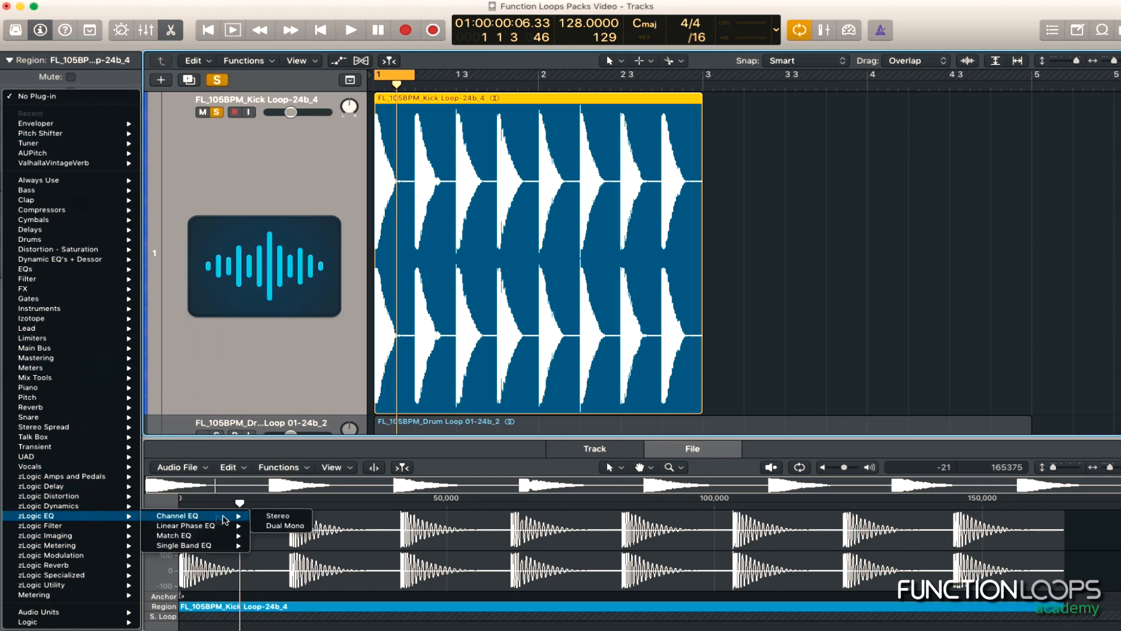
{"action": "left_click", "coordinate": [276, 516]}
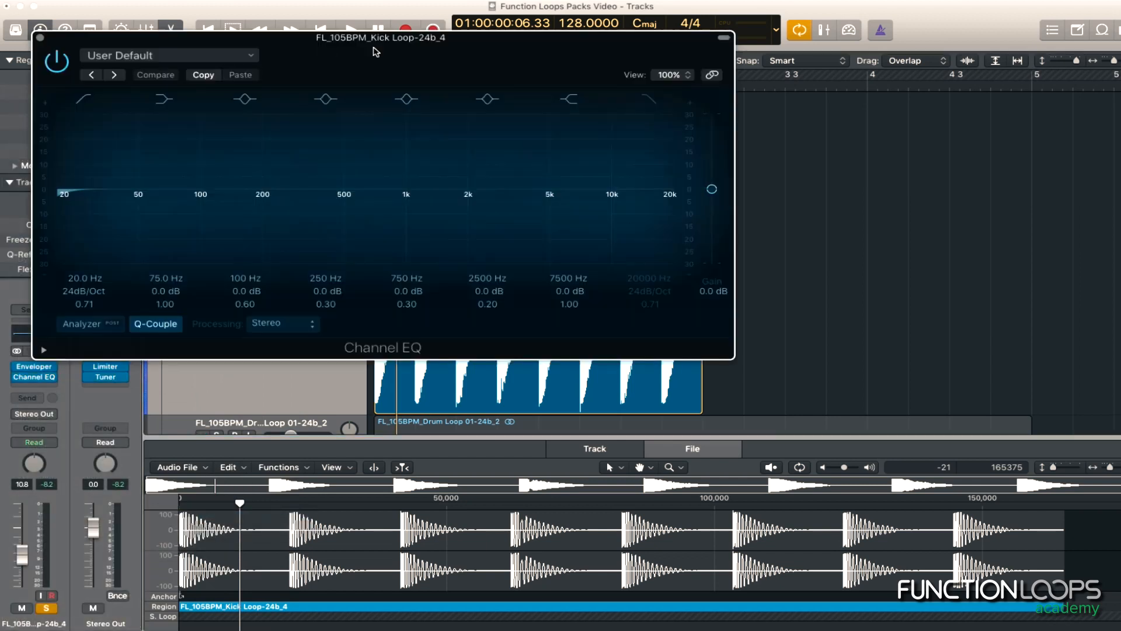
With the kick playing and the analyzer on, set the EQ's low cut to 41.5 Hz and boost 78 Hz by 7.5 dB
{"action": "key", "text": "space"}
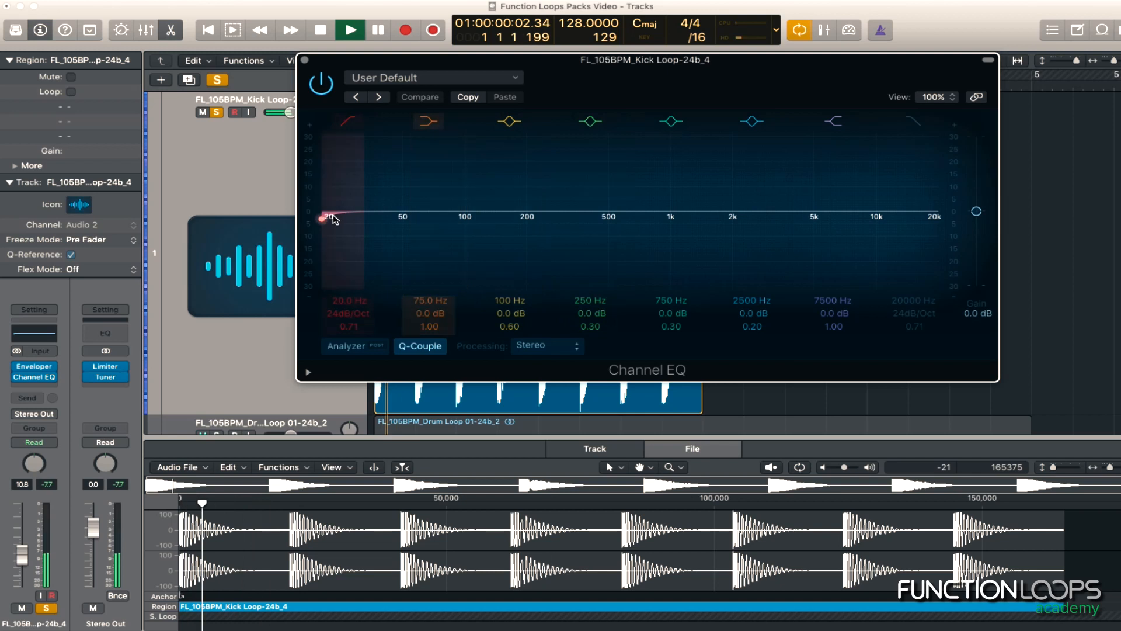
{"action": "left_click_drag", "start_coordinate": [325, 216], "coordinate": [401, 223]}
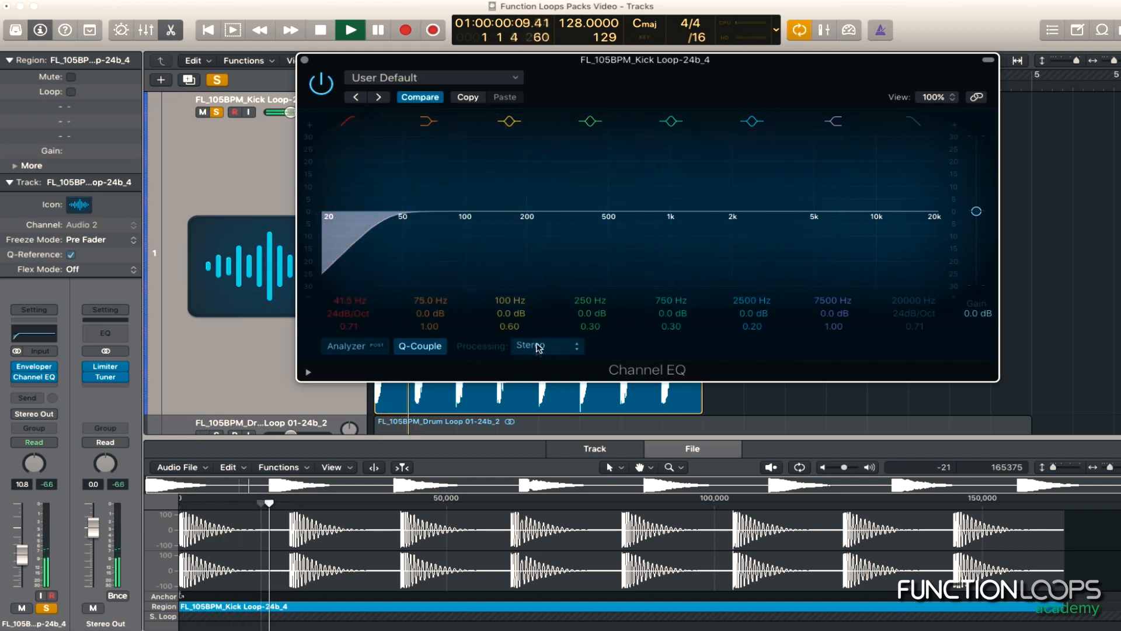
{"action": "left_click", "coordinate": [353, 346]}
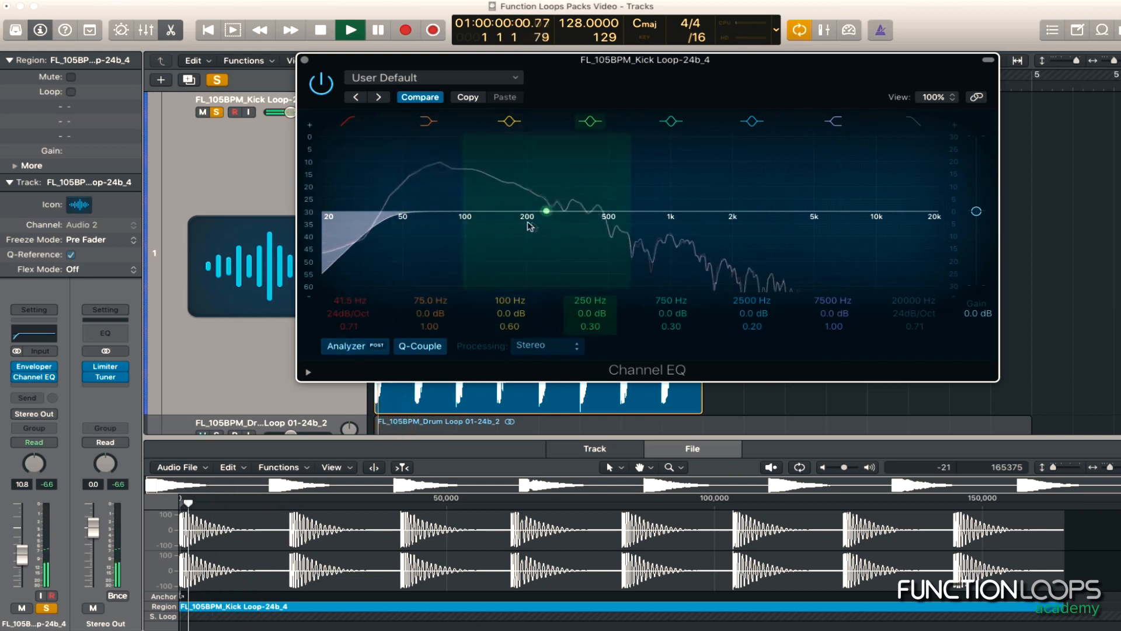
{"action": "left_click_drag", "start_coordinate": [465, 213], "coordinate": [439, 189]}
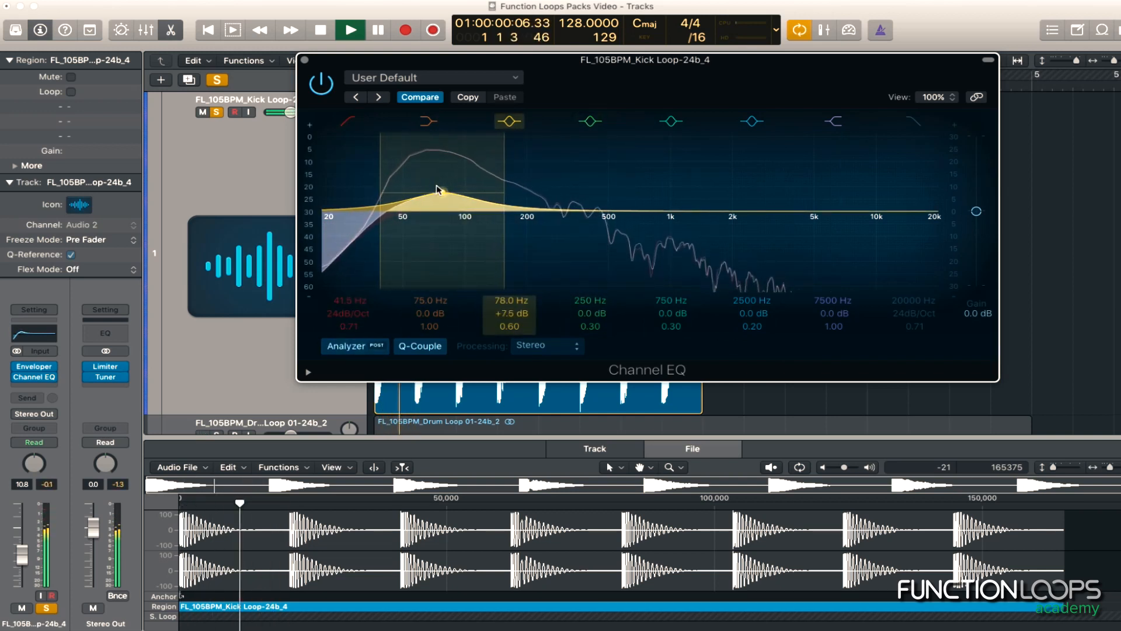
Boost the kick's upper mids at 2200 Hz by about 9.5 dB with a Q of 0.51, and close the Channel EQ window
{"action": "mouse_move", "coordinate": [752, 211]}
{"action": "left_mouse_down"}
{"action": "mouse_move", "coordinate": [738, 209]}
{"action": "mouse_move", "coordinate": [746, 190]}
{"action": "left_mouse_up"}
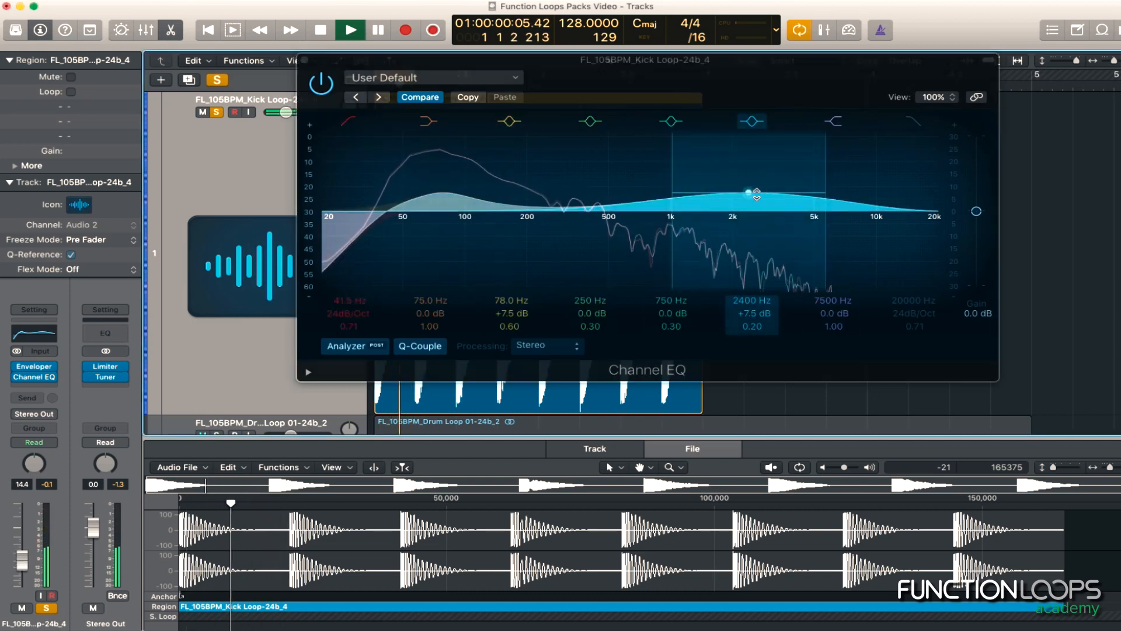
{"action": "left_click_drag", "start_coordinate": [749, 191], "coordinate": [748, 194]}
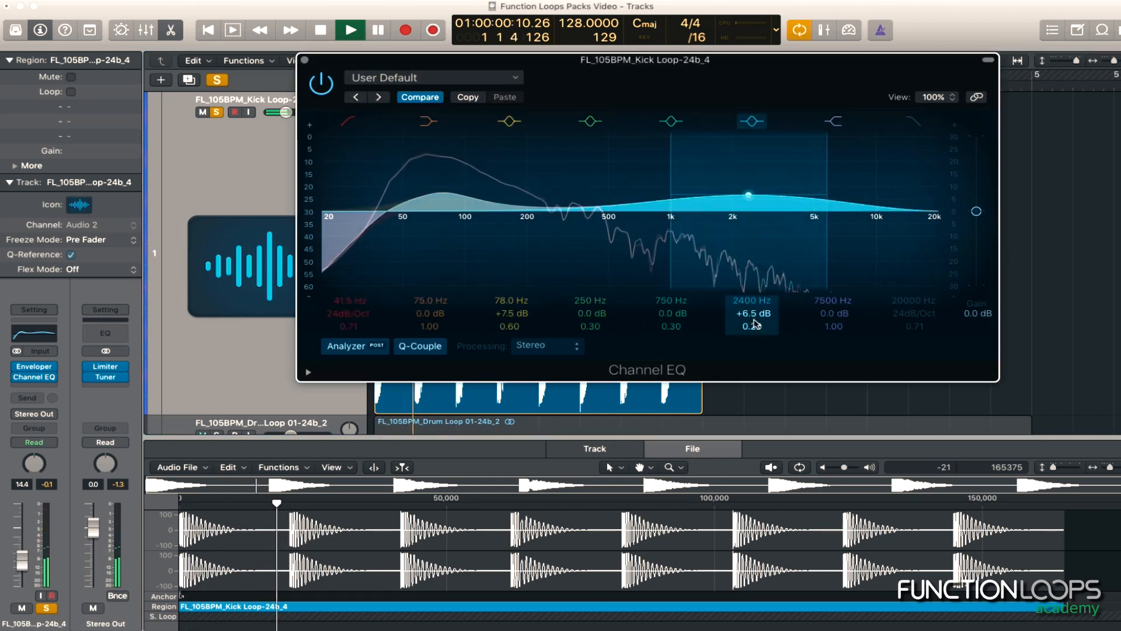
{"action": "left_click_drag", "start_coordinate": [754, 326], "coordinate": [753, 315]}
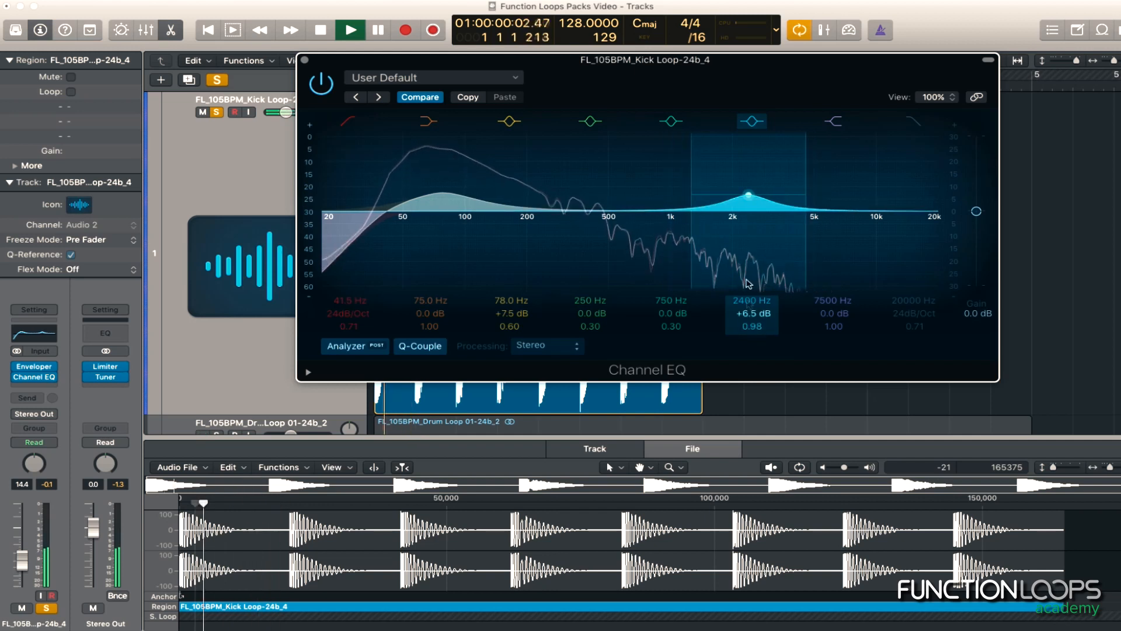
{"action": "mouse_move", "coordinate": [752, 190]}
{"action": "left_mouse_down"}
{"action": "mouse_move", "coordinate": [726, 181]}
{"action": "mouse_move", "coordinate": [758, 188]}
{"action": "mouse_move", "coordinate": [744, 185]}
{"action": "left_mouse_up"}
{"action": "left_click_drag", "start_coordinate": [753, 326], "coordinate": [752, 334]}
{"action": "mouse_move", "coordinate": [746, 184]}
{"action": "left_mouse_down"}
{"action": "mouse_move", "coordinate": [787, 184]}
{"action": "mouse_move", "coordinate": [754, 187]}
{"action": "mouse_move", "coordinate": [743, 202]}
{"action": "left_mouse_up"}
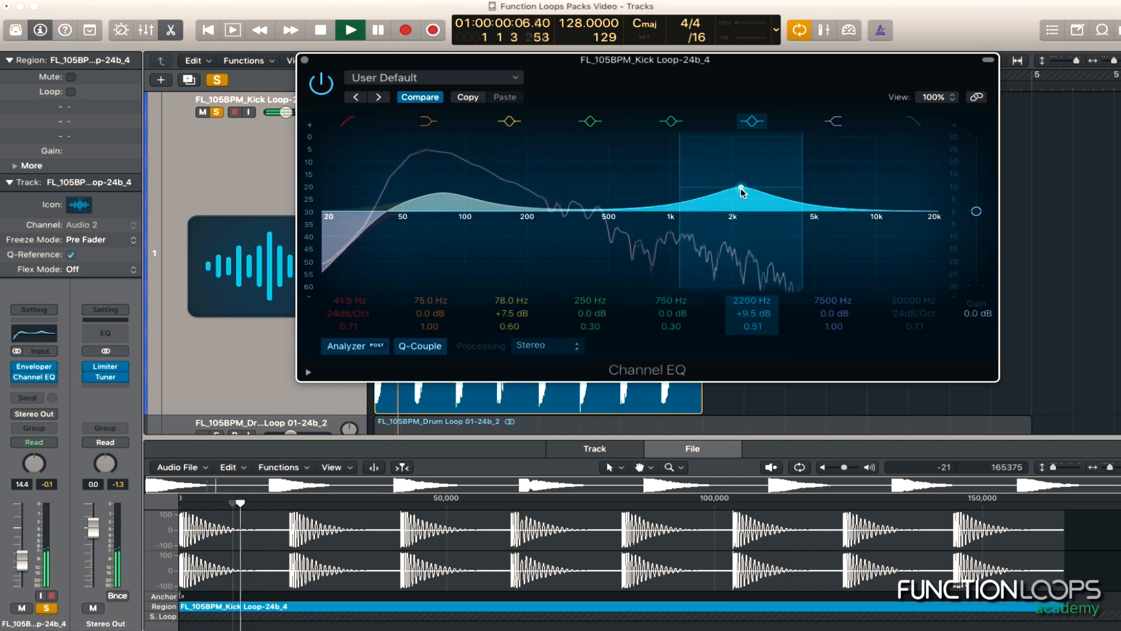
{"action": "key", "text": "space"}
{"action": "left_click", "coordinate": [304, 60]}
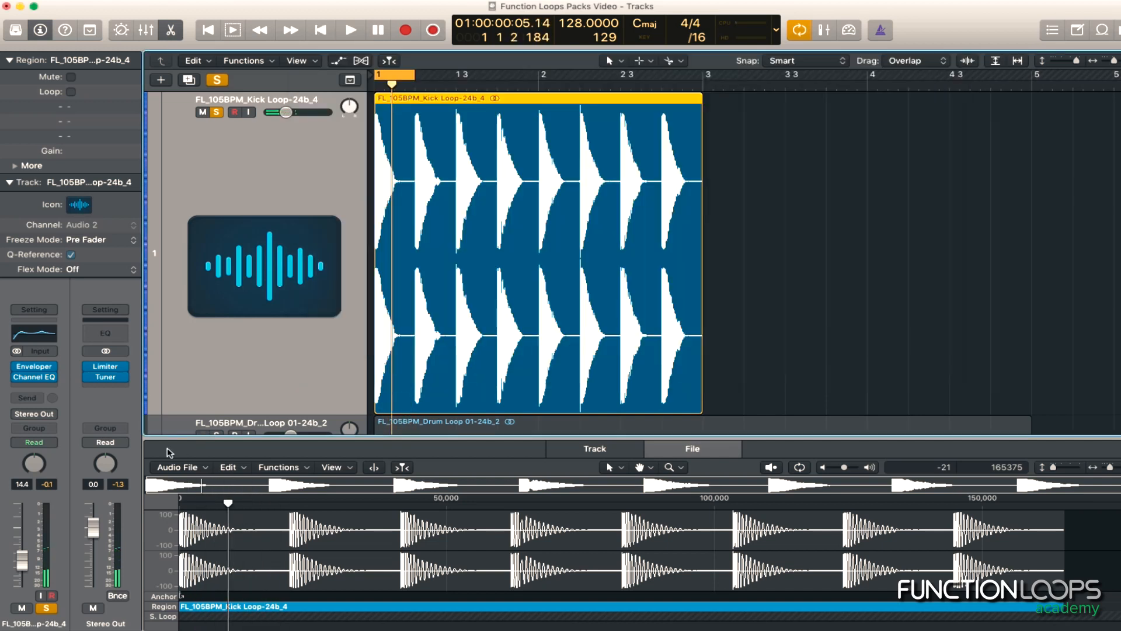
Insert a Compressor after the Channel EQ on the kick track
{"action": "left_click", "coordinate": [51, 387]}
{"action": "scroll", "coordinate": [88, 501], "scroll_direction": "down", "scroll_amount": 3}
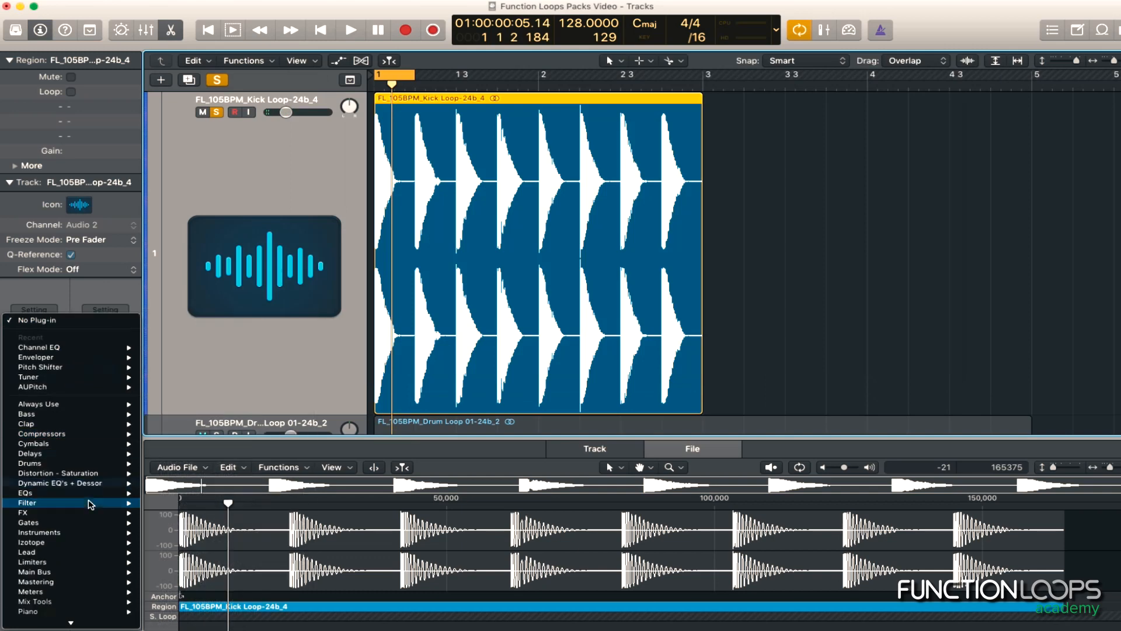
{"action": "scroll", "coordinate": [75, 544], "scroll_direction": "down", "scroll_amount": 5}
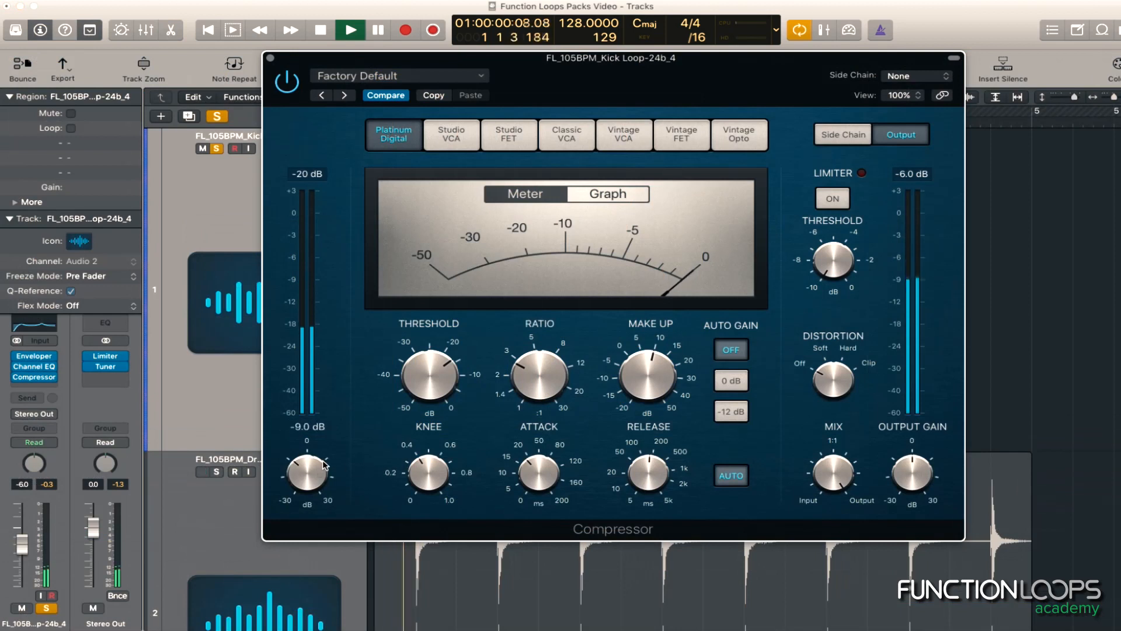
Lower the Compressor's threshold and use the Studio FET model with 13.5 dB of make-up gain
{"action": "left_click_drag", "start_coordinate": [434, 378], "coordinate": [435, 396]}
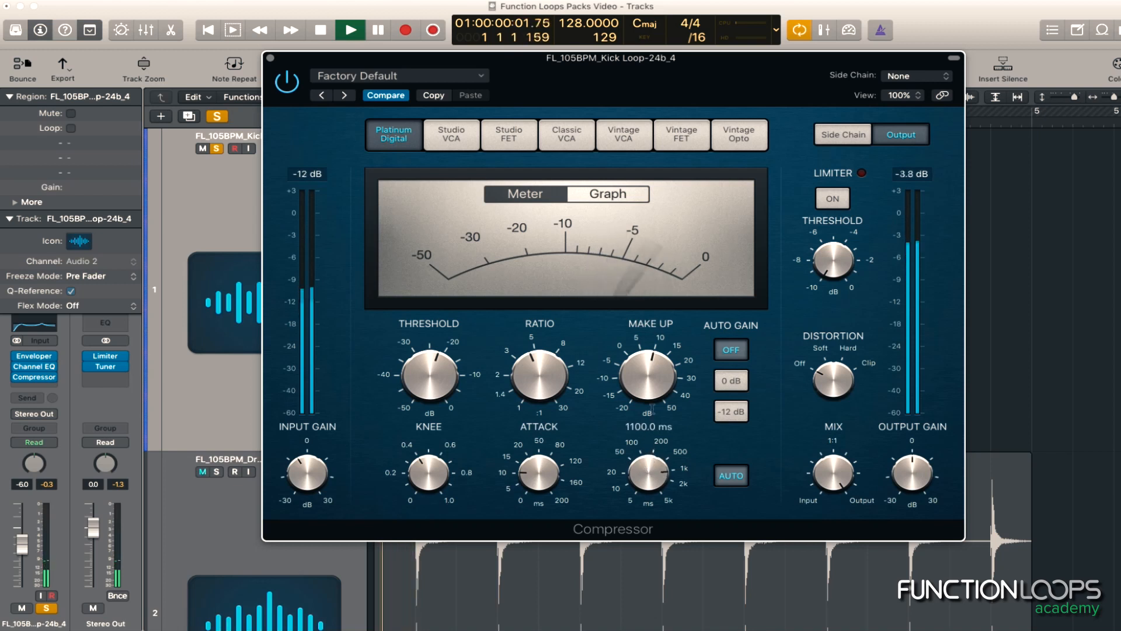
{"action": "left_click", "coordinate": [508, 138]}
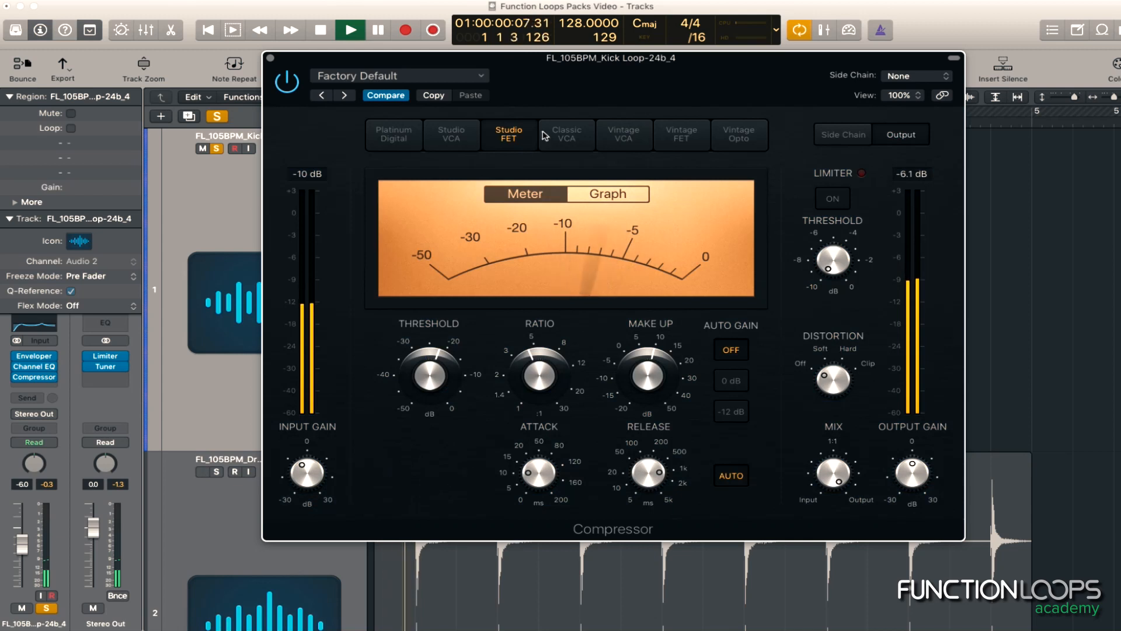
{"action": "mouse_move", "coordinate": [429, 388]}
{"action": "left_click_drag", "start_coordinate": [648, 376], "coordinate": [655, 369]}
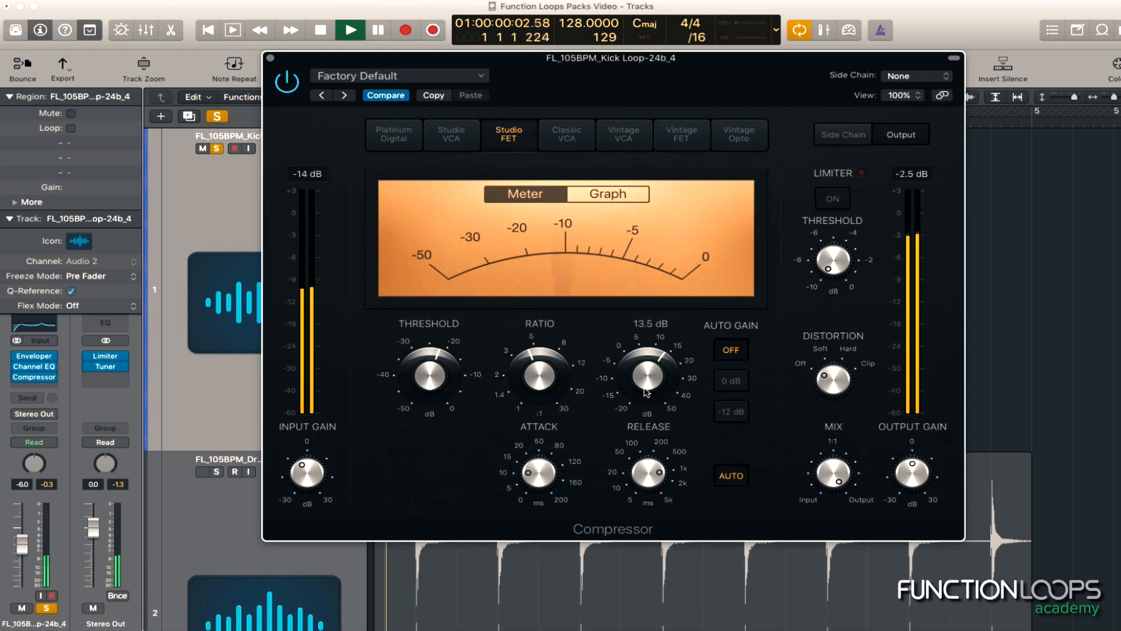
Set the Compressor's release to 1800 ms and raise its output gain slightly
{"action": "mouse_move", "coordinate": [448, 375]}
{"action": "mouse_move", "coordinate": [668, 462]}
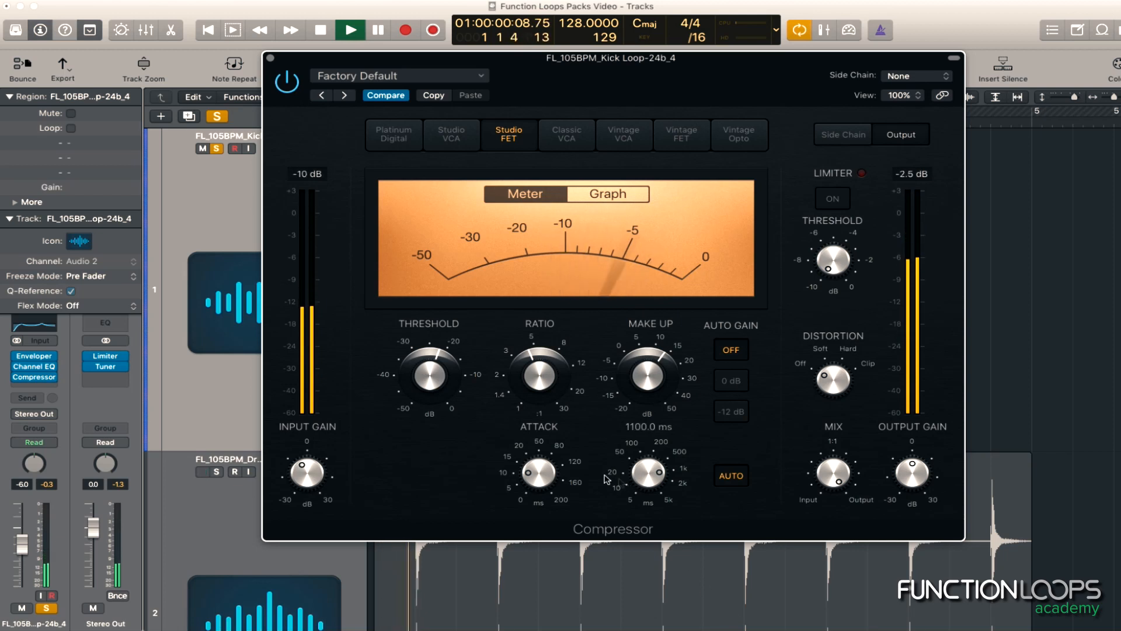
{"action": "mouse_move", "coordinate": [644, 477]}
{"action": "scroll", "coordinate": [645, 477], "scroll_direction": "down", "scroll_amount": 1}
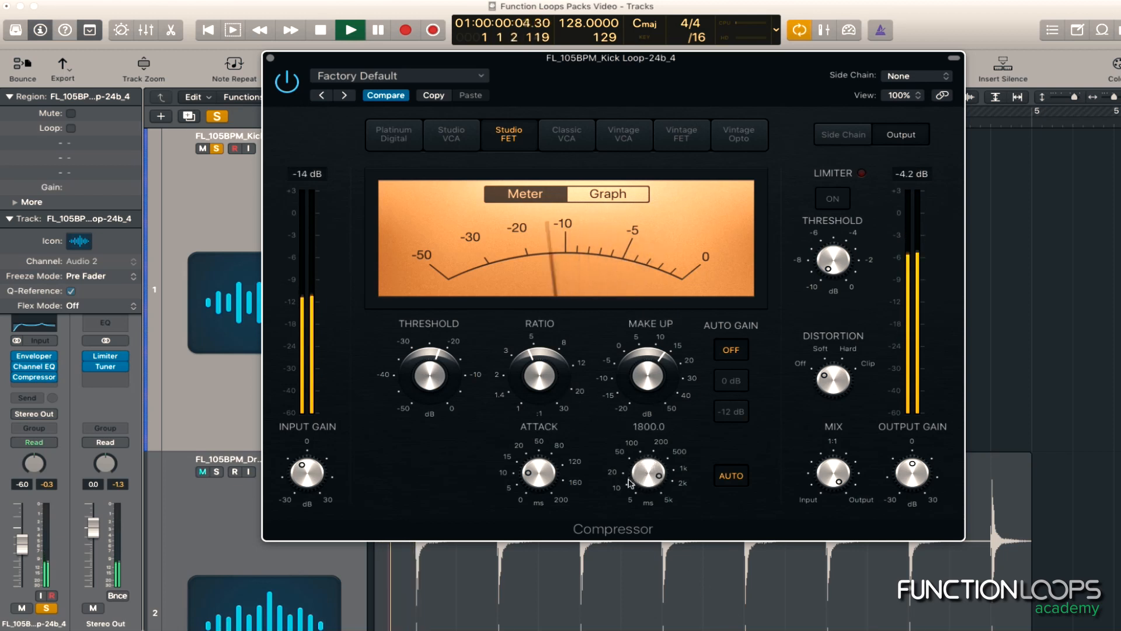
{"action": "mouse_move", "coordinate": [913, 479]}
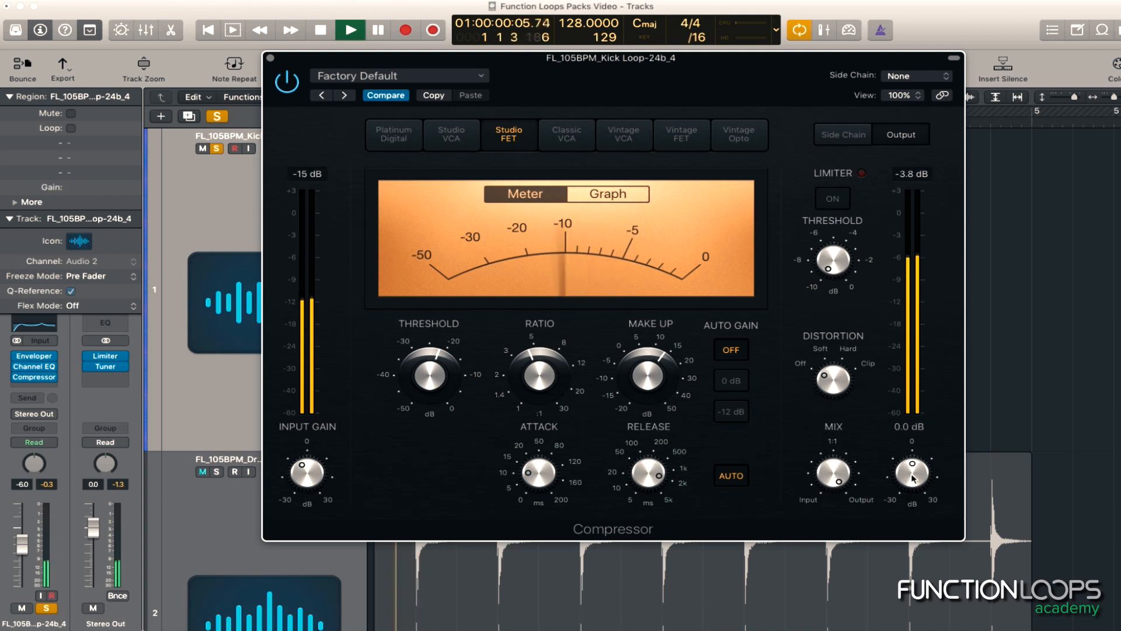
Re-enable the bypassed Compressor after comparing the sound, stop playback and close its window
{"action": "left_click", "coordinate": [286, 83]}
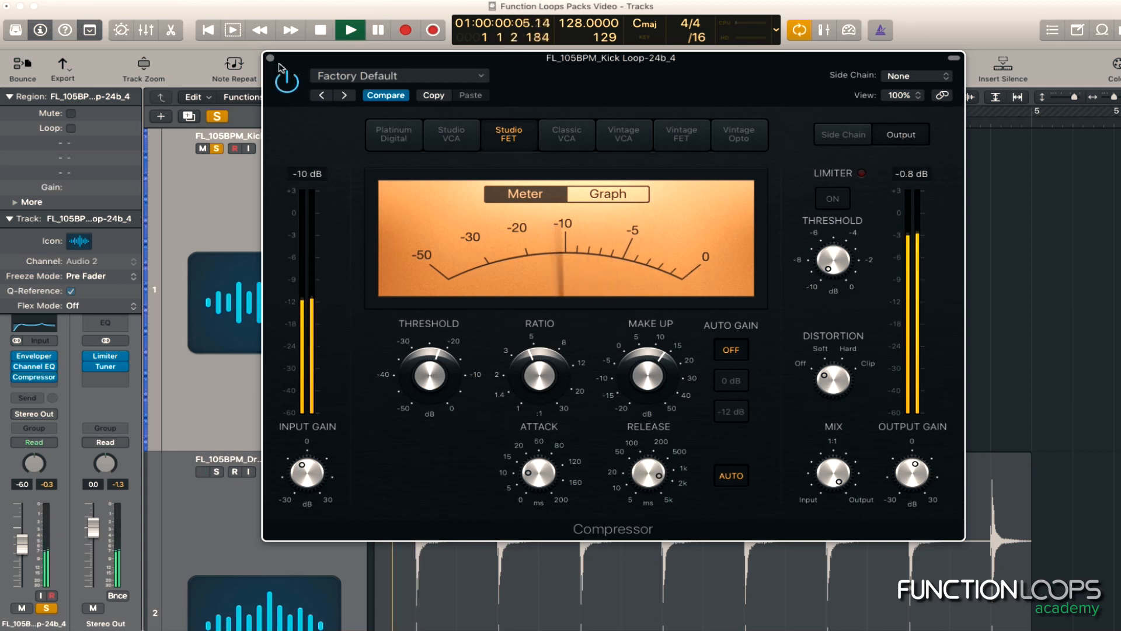
{"action": "key", "text": "space"}
{"action": "left_click", "coordinate": [272, 59]}
Play the unsoloed kick loop together with the drum loop to judge their balance
{"action": "key", "text": "space"}
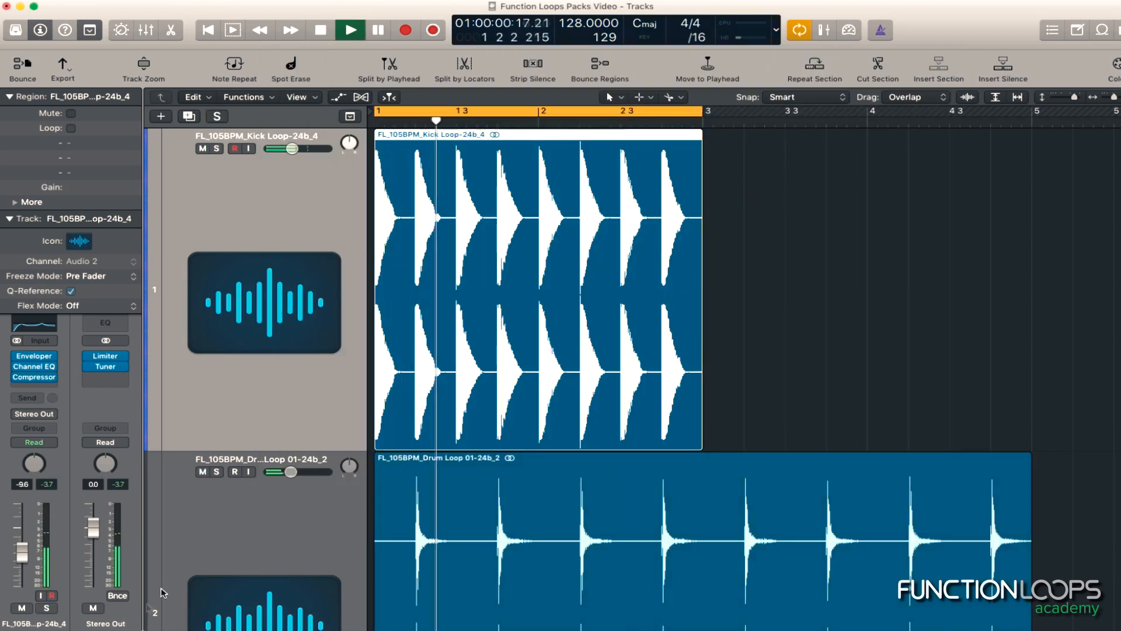
{"action": "scroll", "coordinate": [561, 342], "scroll_direction": "down", "scroll_amount": 1}
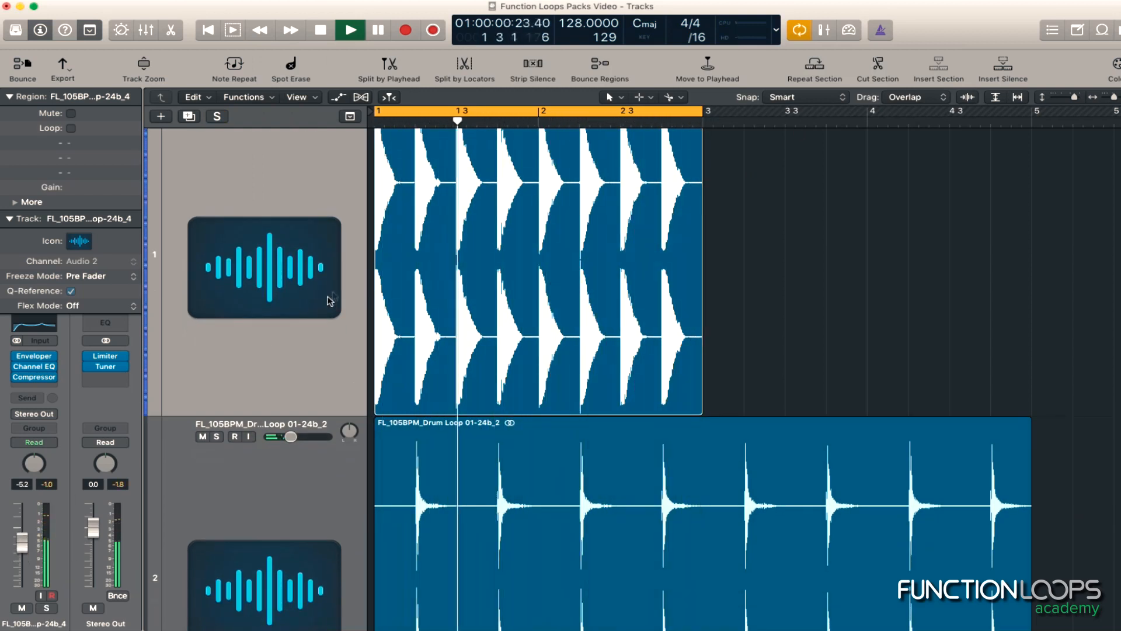
{"action": "key", "text": "space"}
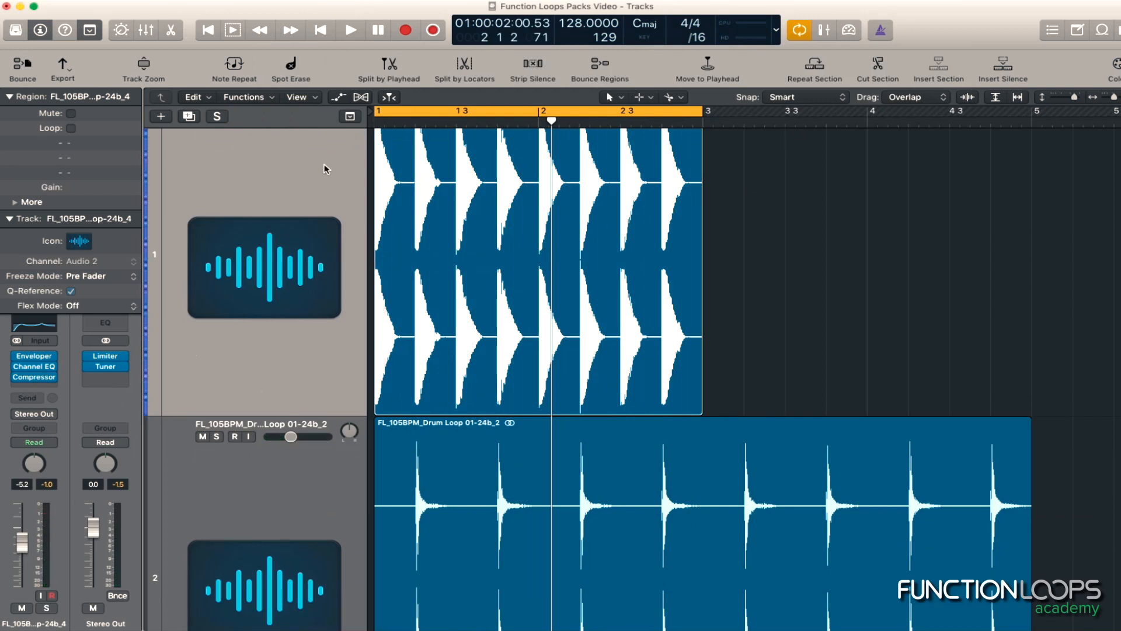
Lower the kick track's volume to -9.4 dB
{"action": "scroll", "coordinate": [502, 308], "scroll_direction": "up", "scroll_amount": 2}
{"action": "key", "text": "z"}
{"action": "key", "text": "z"}
{"action": "left_click_drag", "start_coordinate": [300, 149], "coordinate": [292, 150]}
{"action": "scroll", "coordinate": [386, 407], "scroll_direction": "down", "scroll_amount": 1}
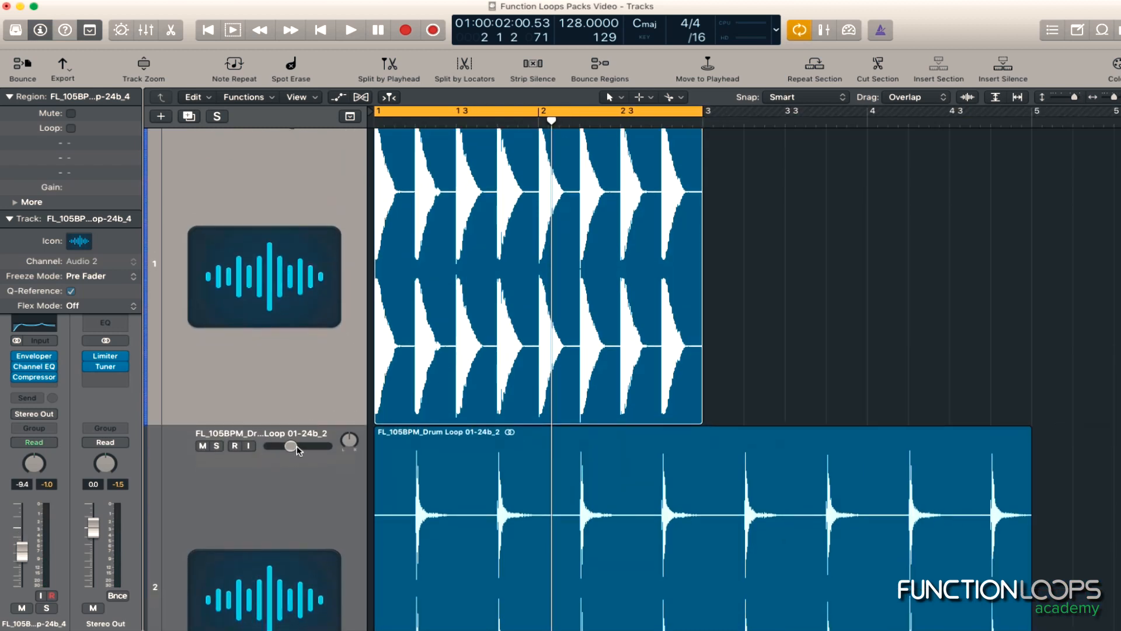
{"action": "scroll", "coordinate": [489, 461], "scroll_direction": "down", "scroll_amount": 10}
{"action": "scroll", "coordinate": [429, 512], "scroll_direction": "up", "scroll_amount": 4}
{"action": "scroll", "coordinate": [429, 513], "scroll_direction": "down", "scroll_amount": 6}
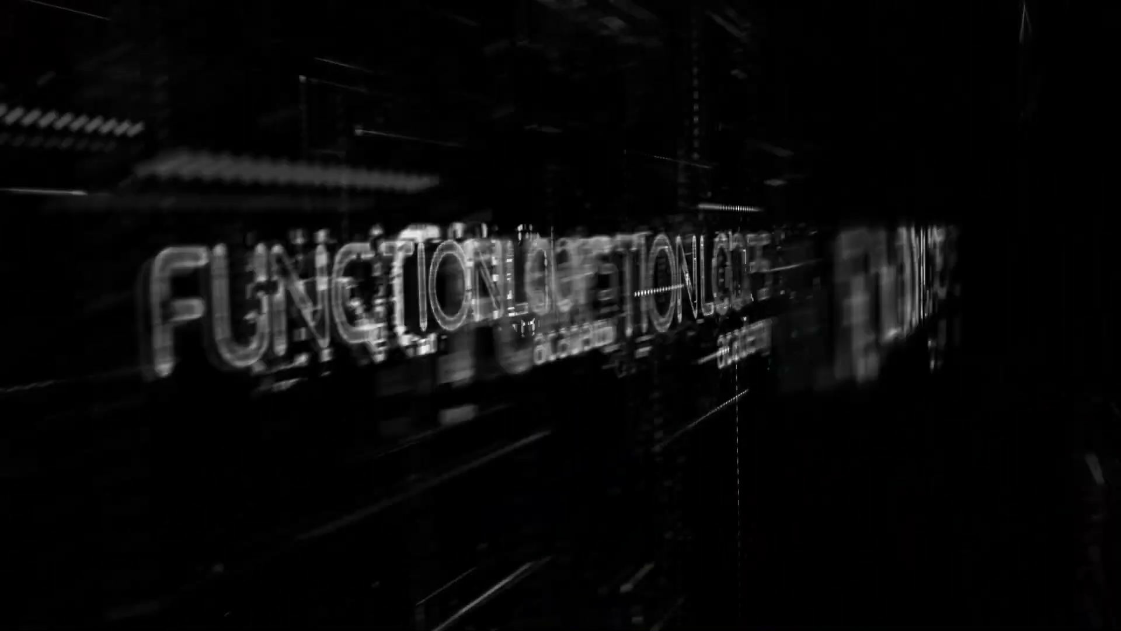